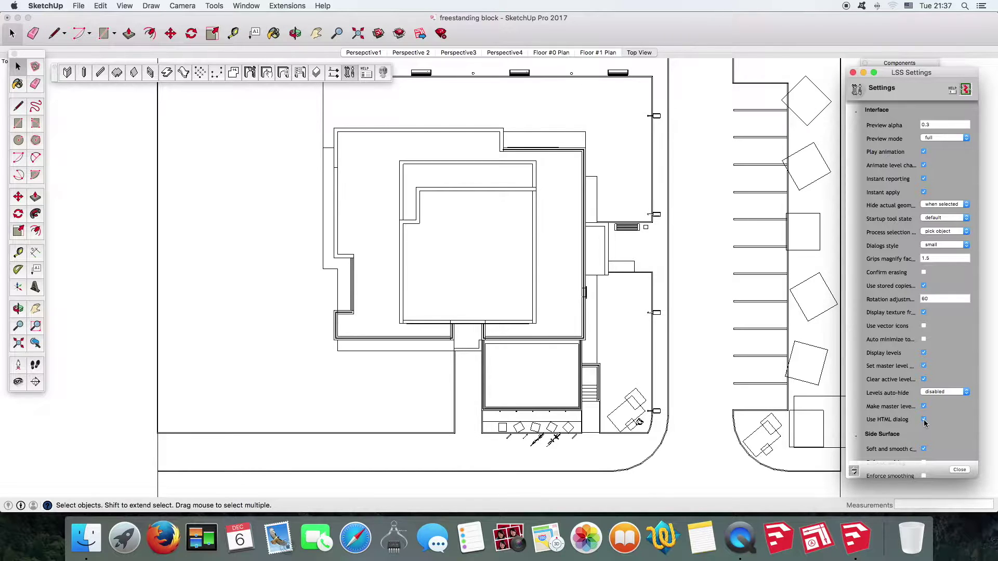
Step: Open the LSS Wall properties dialog beside the Top View floor plan
left_click(68, 74)
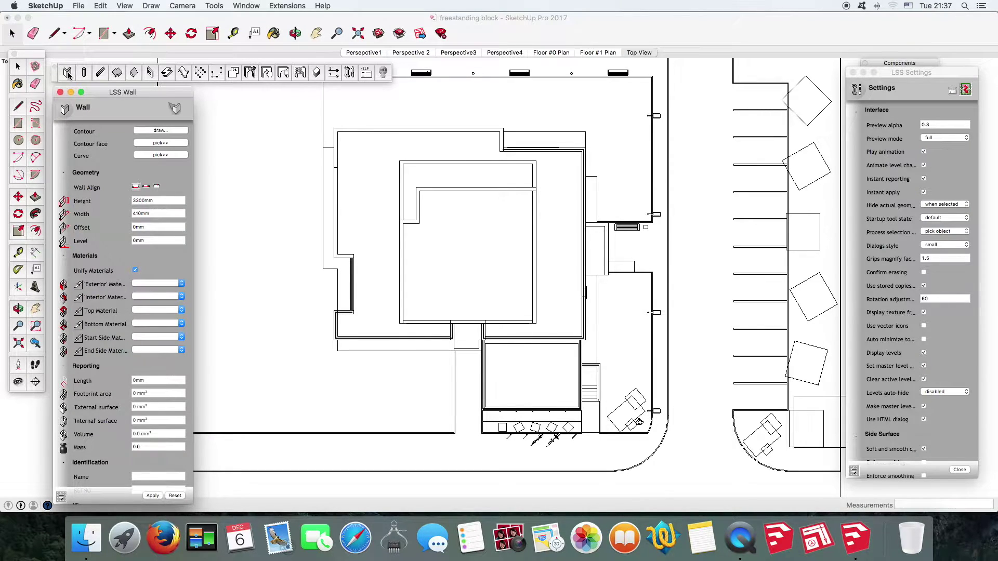
Step: Close LSS Settings and compare the Wall, Column and Beam tool dialogs
left_click(853, 73)
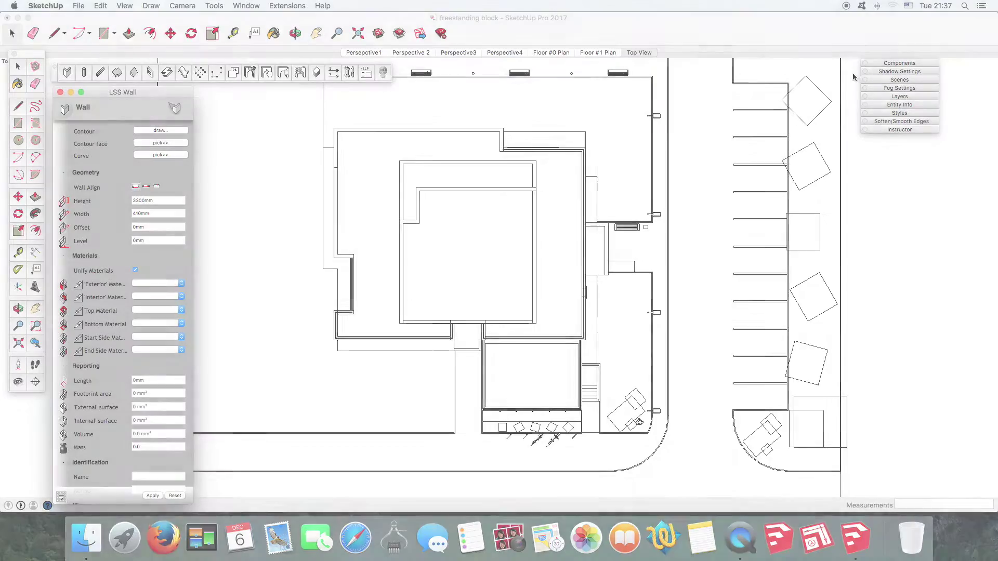
left_click(67, 77)
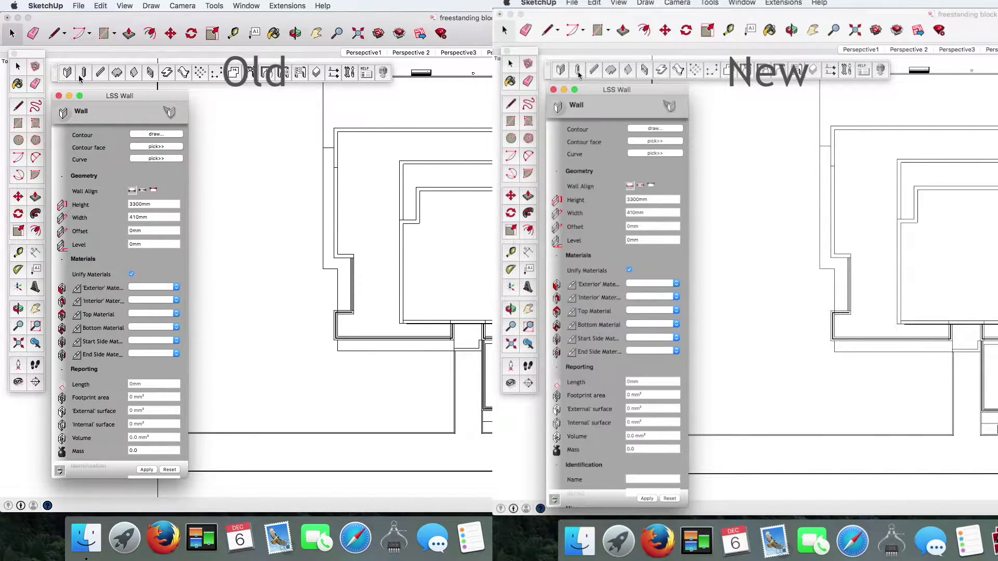
left_click(578, 72)
left_click(84, 73)
left_click(595, 72)
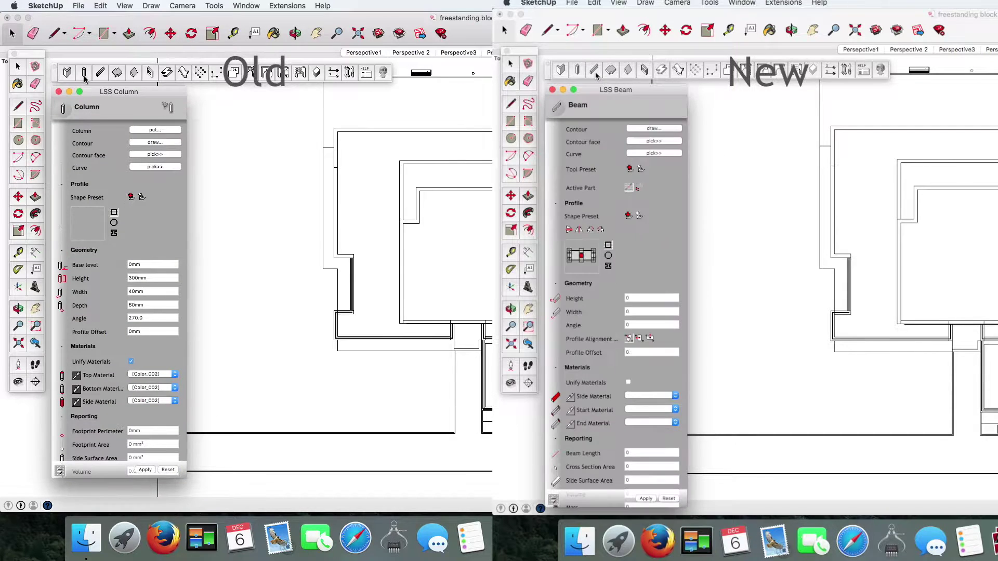
left_click(101, 76)
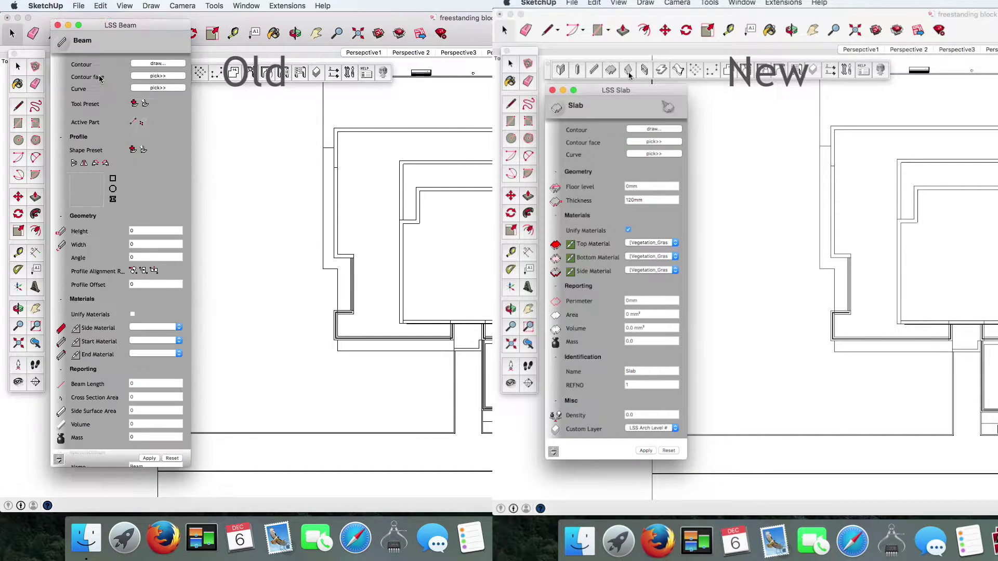
left_click(629, 75)
Step: Compare the Slab, Slope, Thick Face, Mesh and Opening dialogs, then go to the Iso scene
left_click(117, 72)
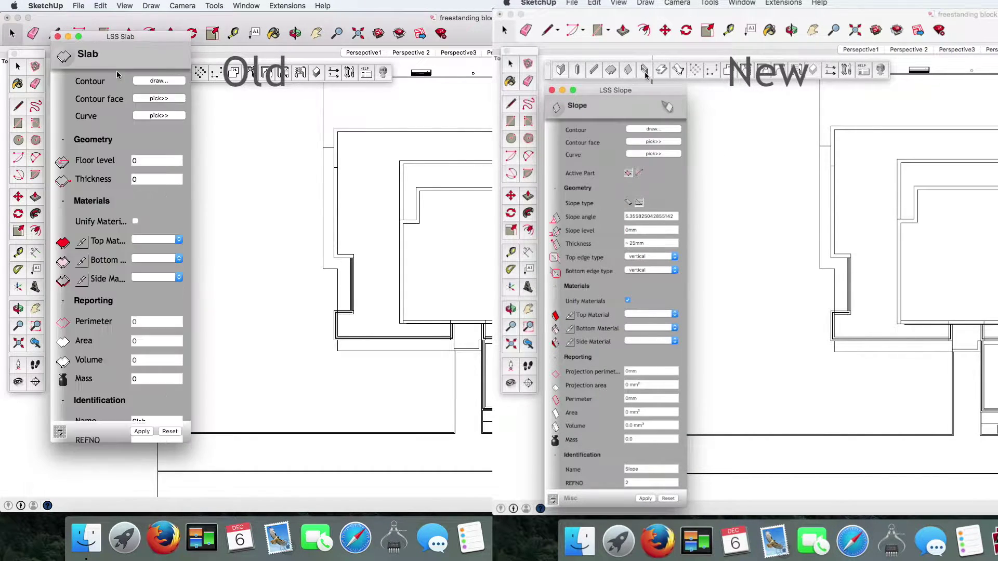
left_click(662, 73)
left_click(679, 71)
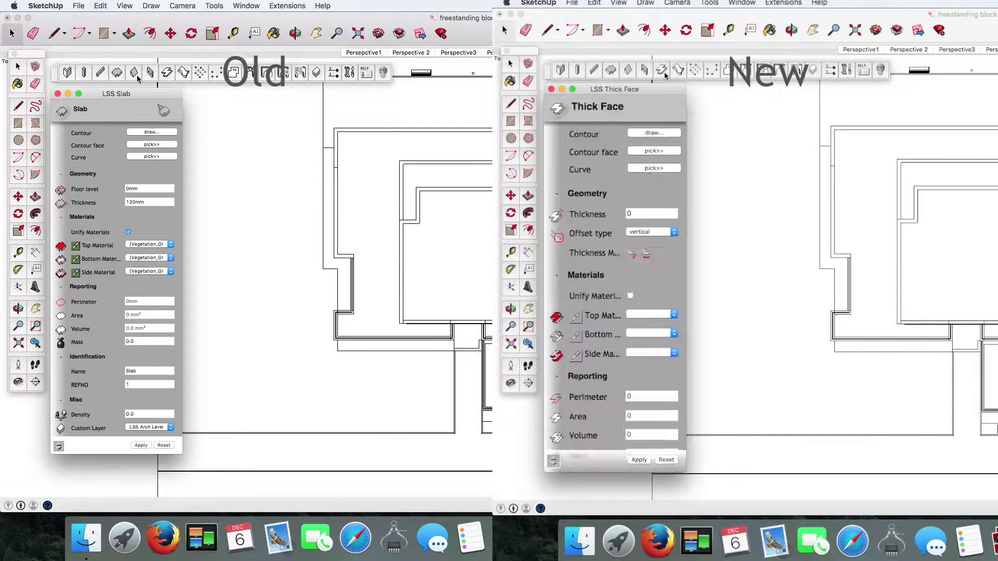
left_click(135, 74)
left_click(692, 73)
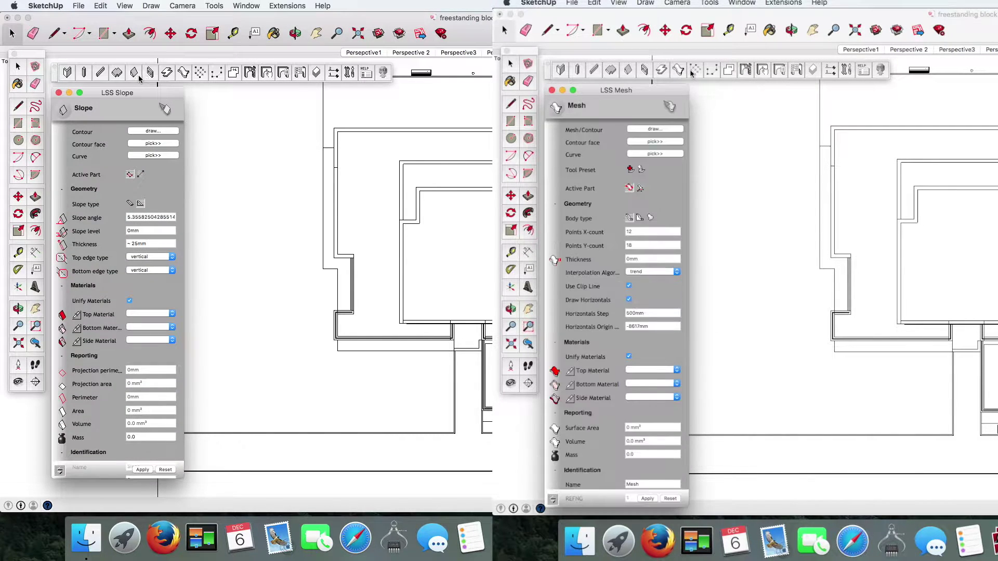
left_click(150, 77)
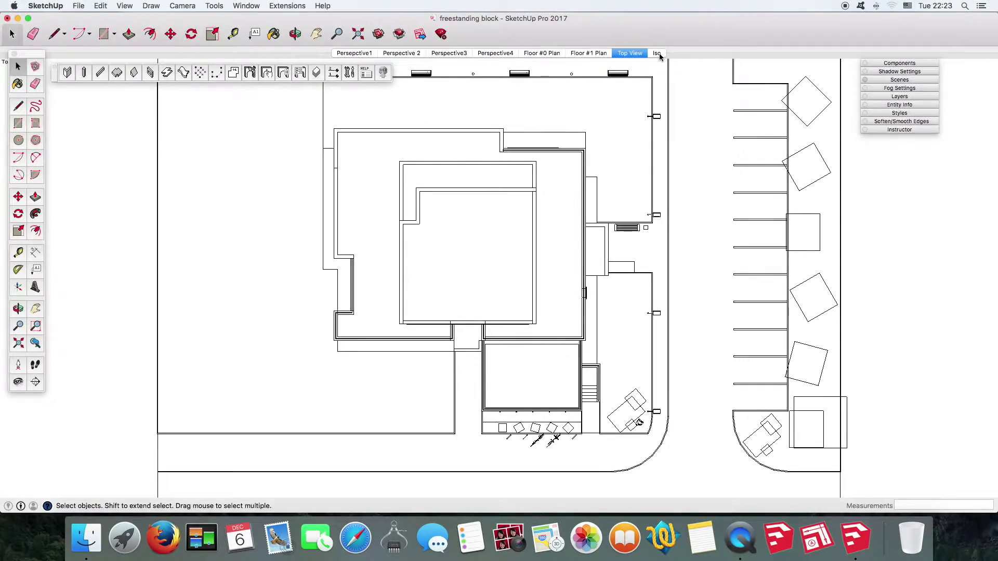
left_click(658, 54)
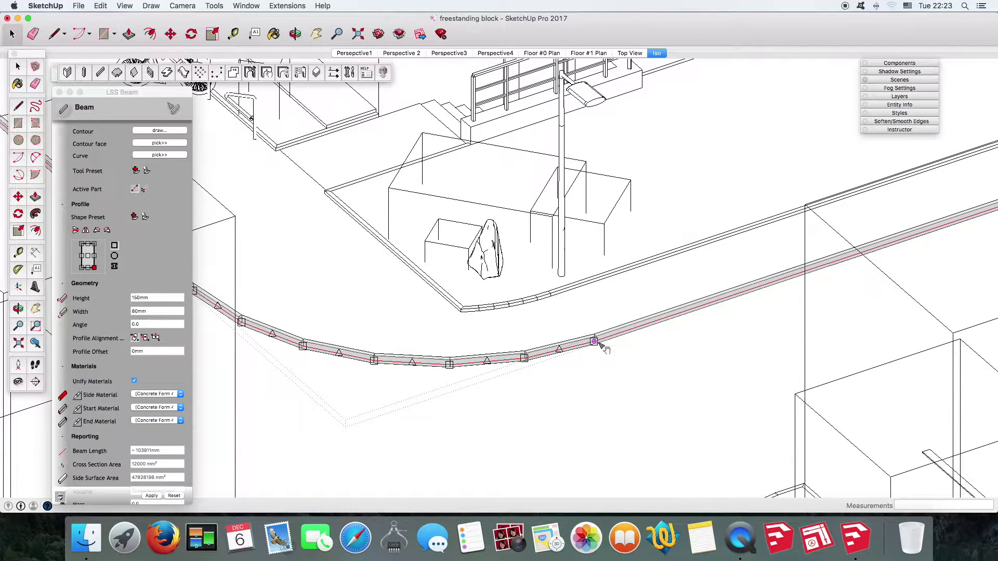
Step: Smooth the beam's end node and show hidden geometry as dashed lines
right_click(598, 343)
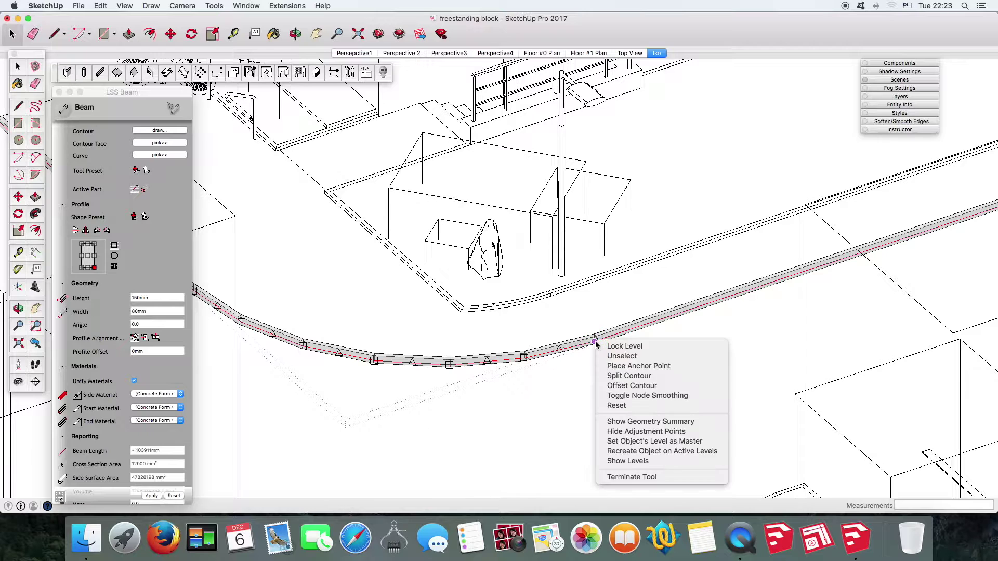
left_click(649, 398)
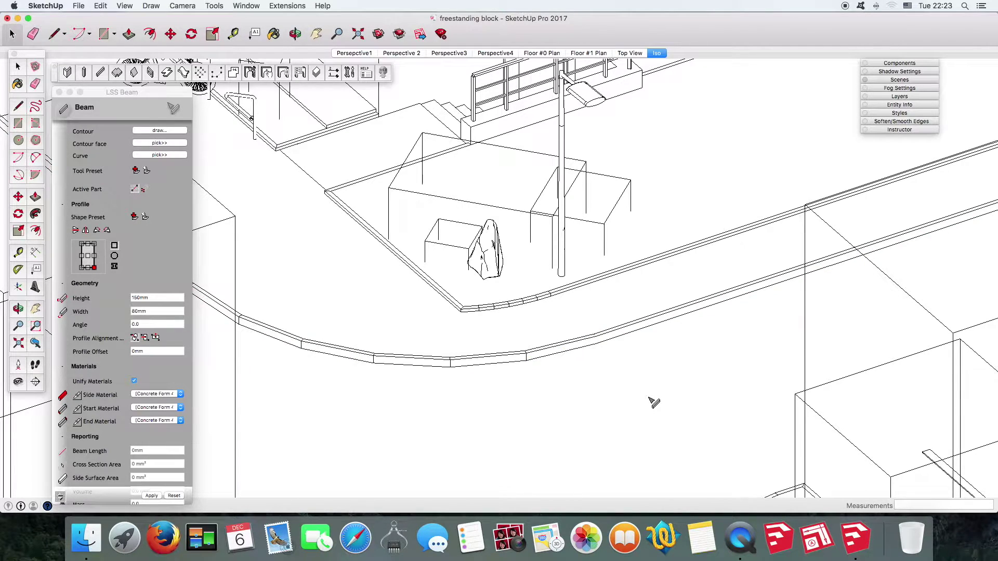
left_click(119, 7)
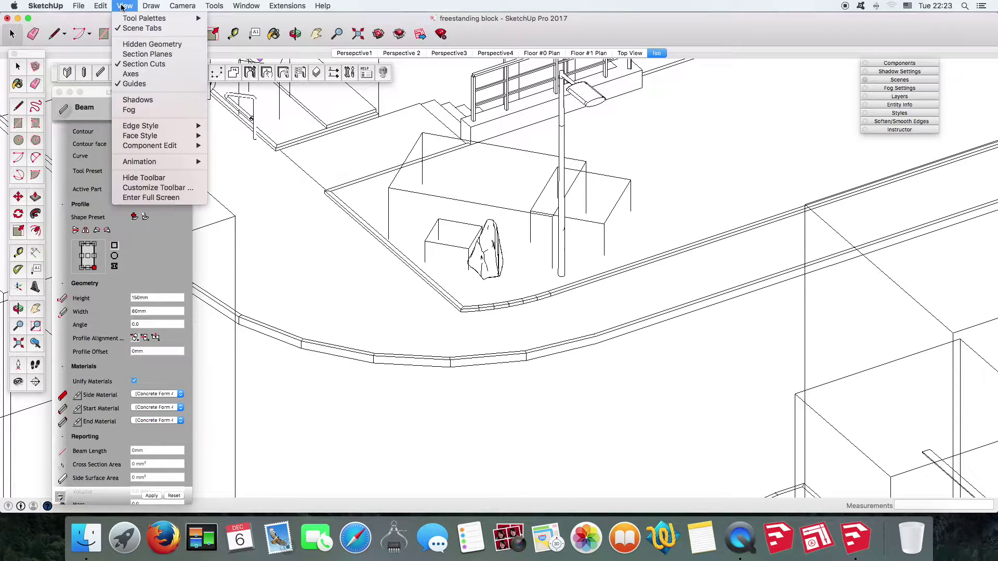
left_click(147, 45)
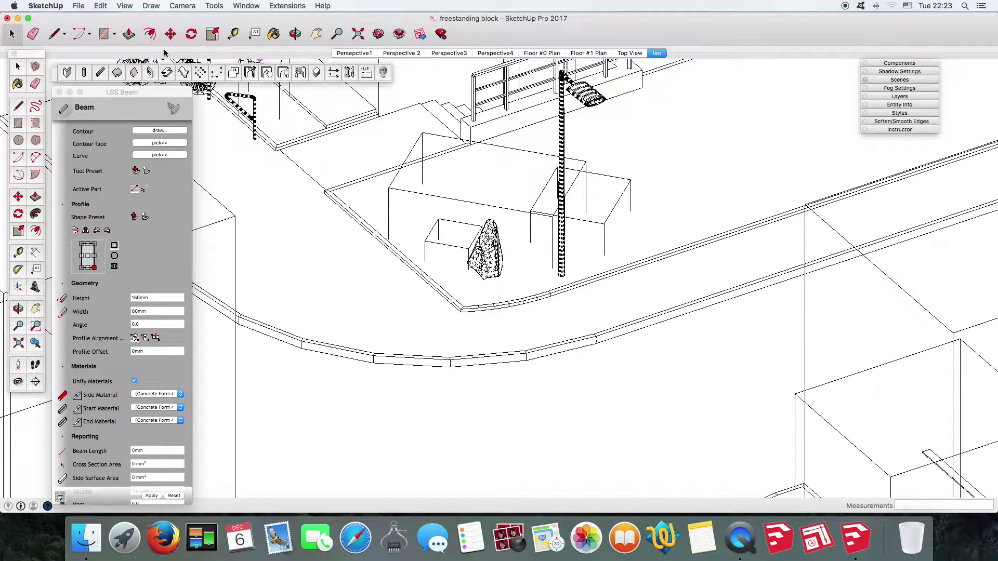
scroll(582, 355, "up", 2)
scroll(603, 346, "up", 2)
scroll(612, 334, "up", 2)
scroll(821, 333, "up", 2)
scroll(840, 311, "down", 3)
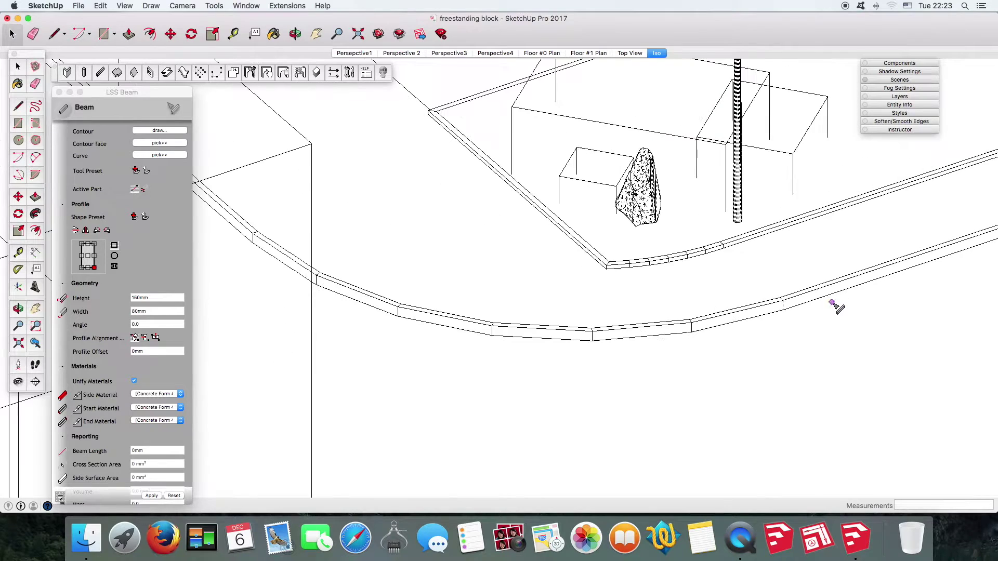
Step: Start a beam along the curved kerb edge, splitting its contour at the first node
left_click(691, 327)
right_click(691, 329)
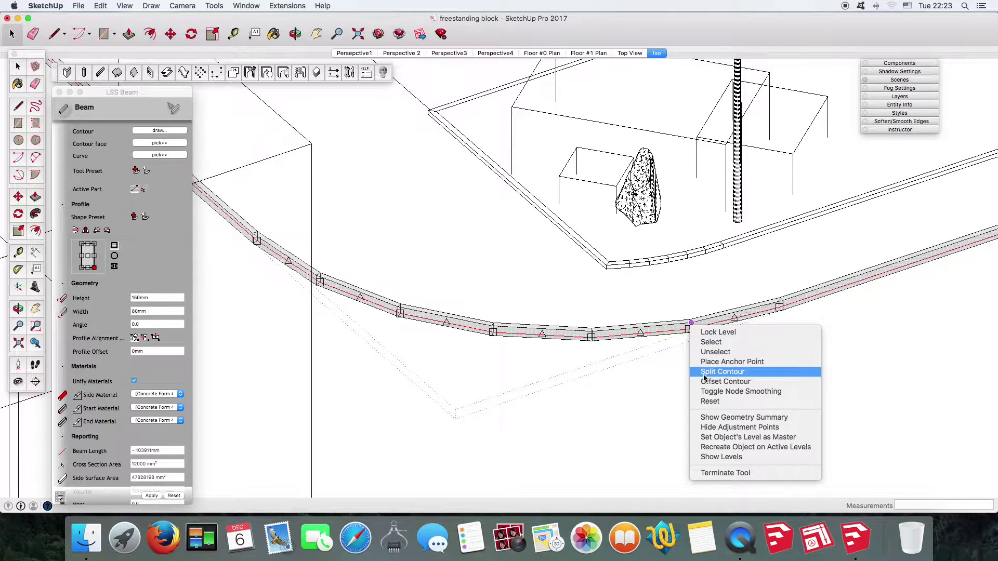
left_click(719, 391)
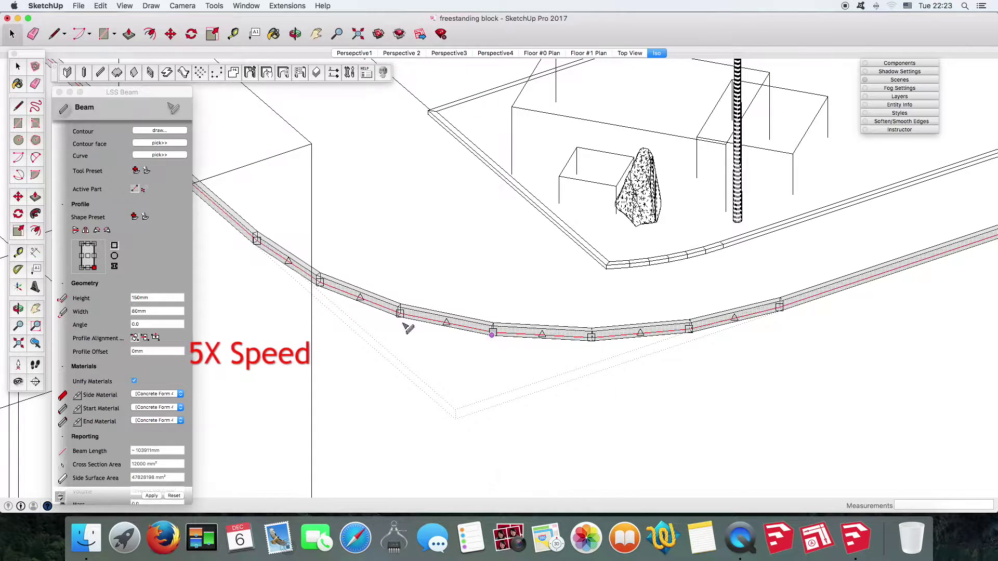
right_click(320, 281)
right_click(256, 240)
left_click(303, 308)
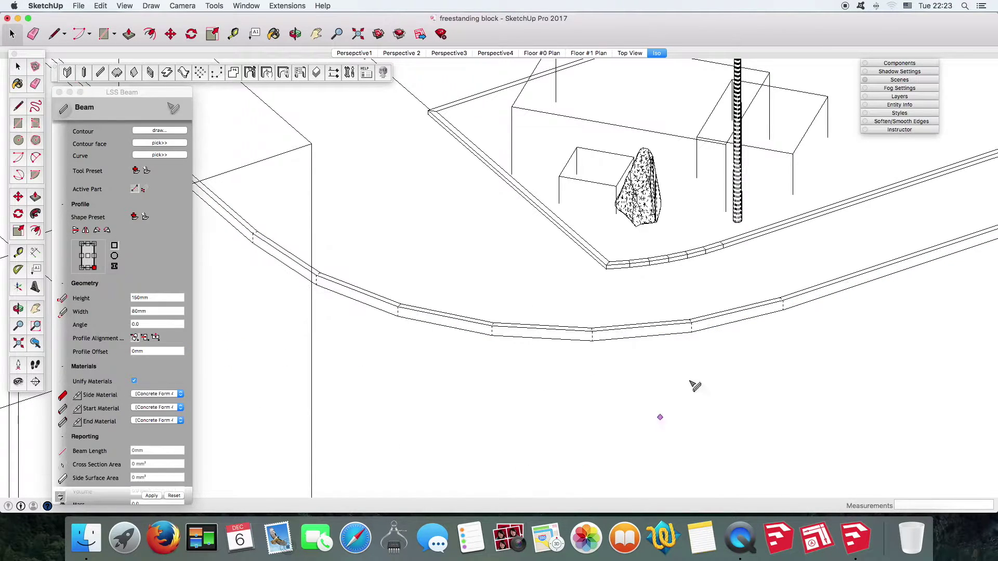
Step: Toggle smoothing on each successive kerb node leftward and build the smoothed beam
scroll(726, 251, "up", 5)
right_click(699, 208)
right_click(622, 230)
left_click(676, 283)
right_click(547, 250)
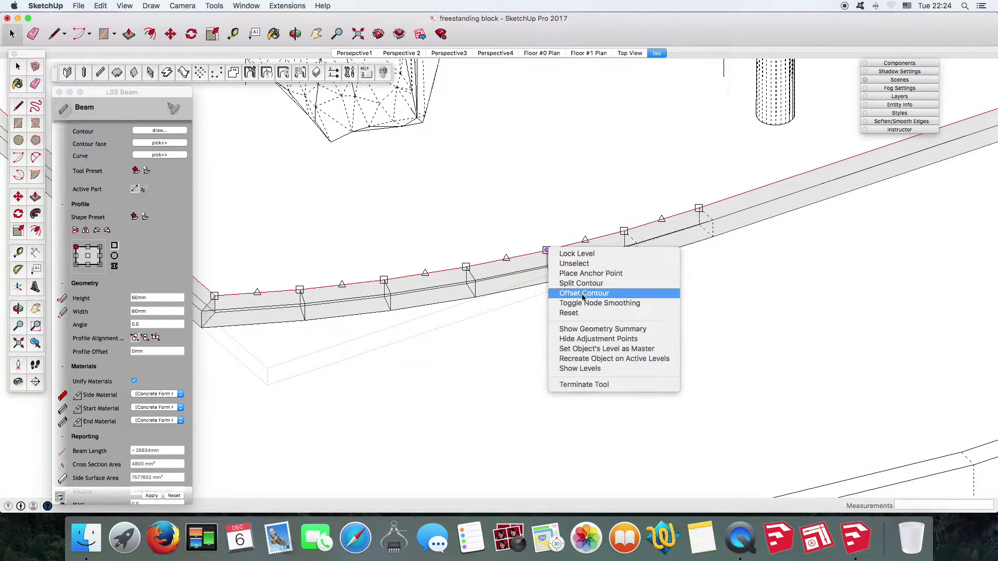
left_click(598, 303)
right_click(466, 266)
left_click(517, 319)
right_click(384, 280)
left_click(435, 332)
right_click(299, 289)
left_click(358, 344)
key("Return")
Step: Hide hidden geometry again and switch to the Perspective3 scene
scroll(632, 229, "down", 5)
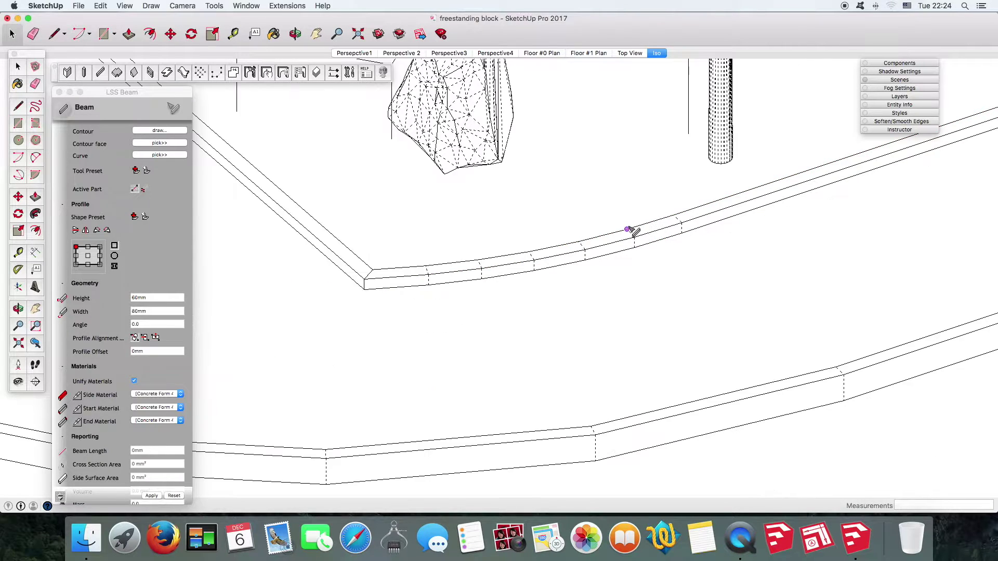
scroll(647, 221, "up", 3)
left_click(130, 9)
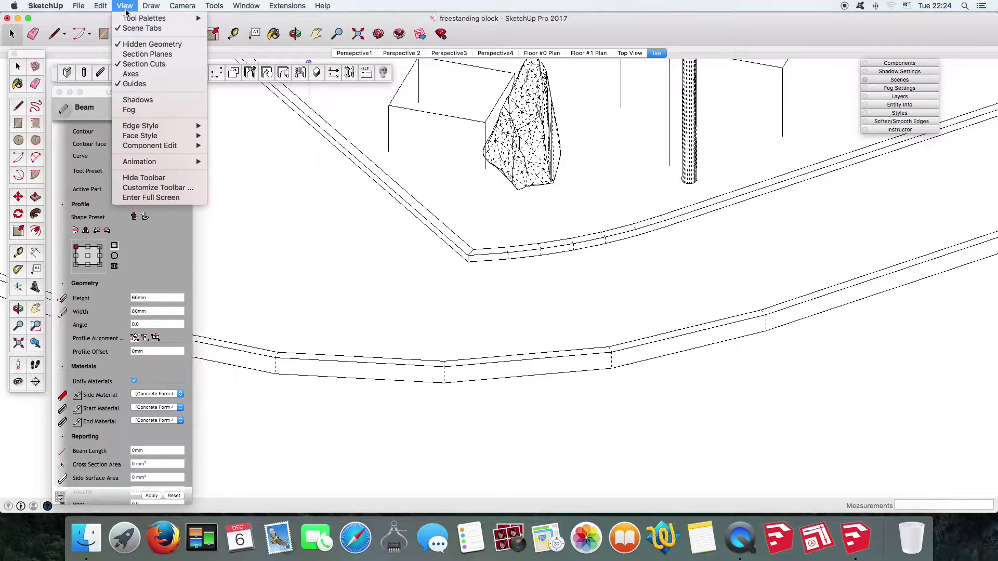
left_click(149, 42)
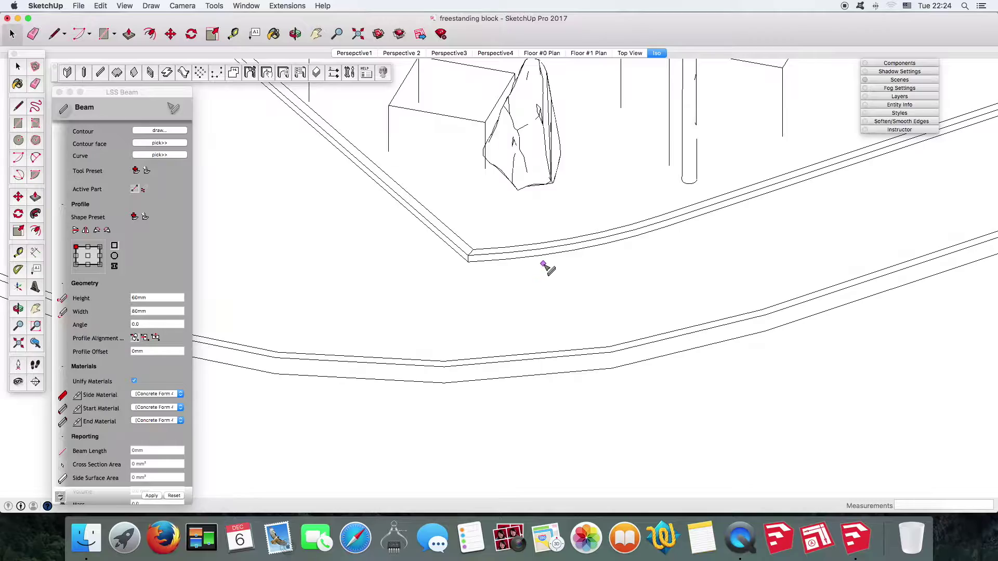
scroll(545, 268, "down", 2)
scroll(543, 264, "down", 2)
left_click(449, 53)
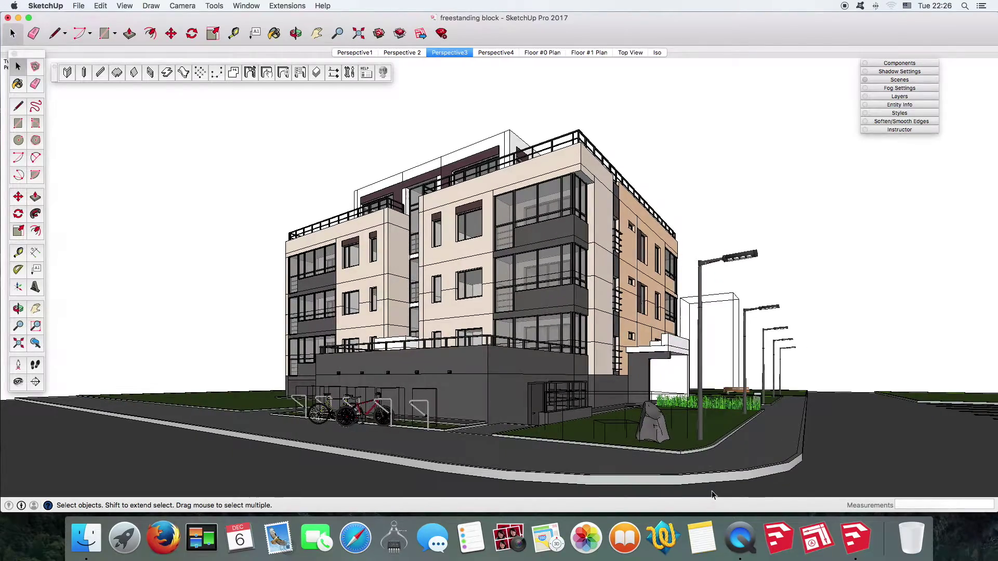
Step: Orbit around the building and zoom in on the rendered kerb and rock
mouse_move(712, 494)
middle_mouse_down()
mouse_move(801, 480)
mouse_move(727, 473)
mouse_move(786, 417)
middle_mouse_up()
scroll(747, 462, "up", 5)
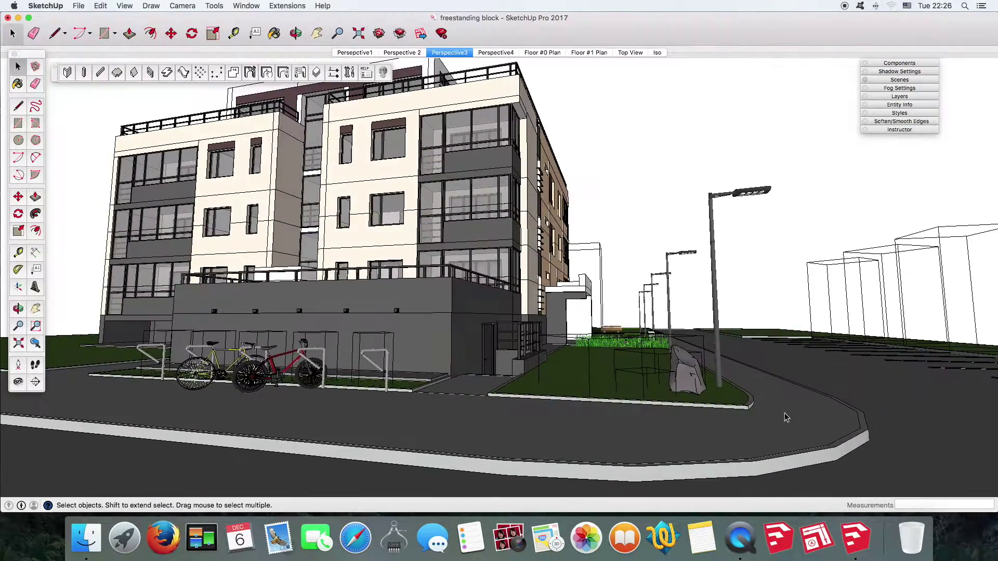
scroll(765, 411, "up", 2)
scroll(743, 407, "up", 2)
scroll(737, 408, "up", 2)
scroll(754, 396, "up", 1)
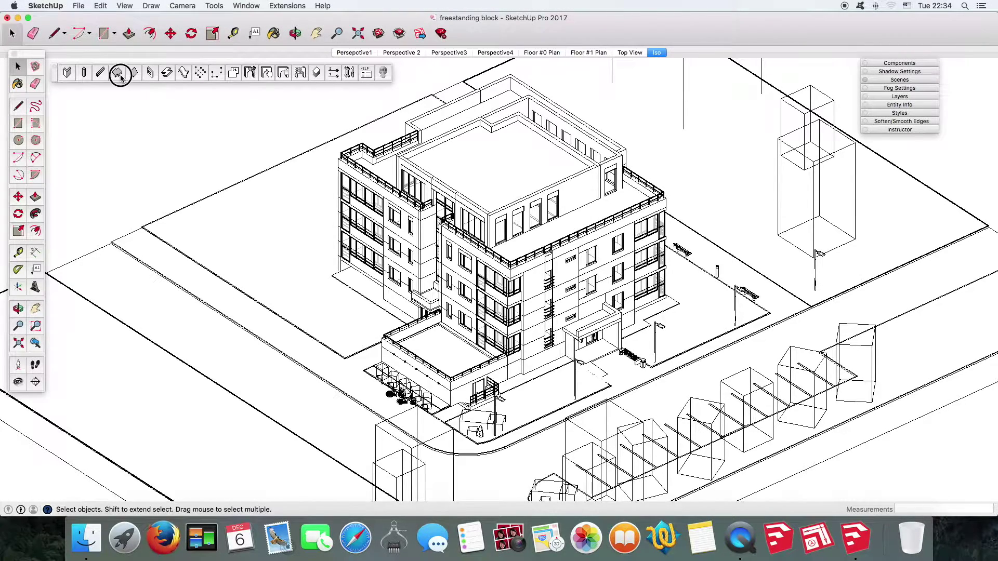
Step: Create an LSS Slab on the roof face to read its perimeter and area, then open LSS Settings
left_click(121, 77)
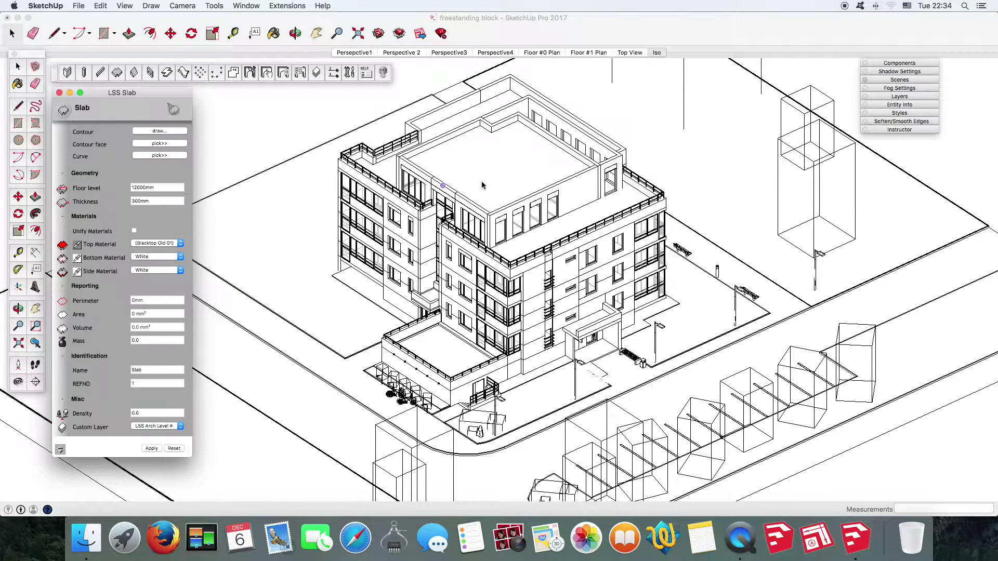
left_click(483, 182)
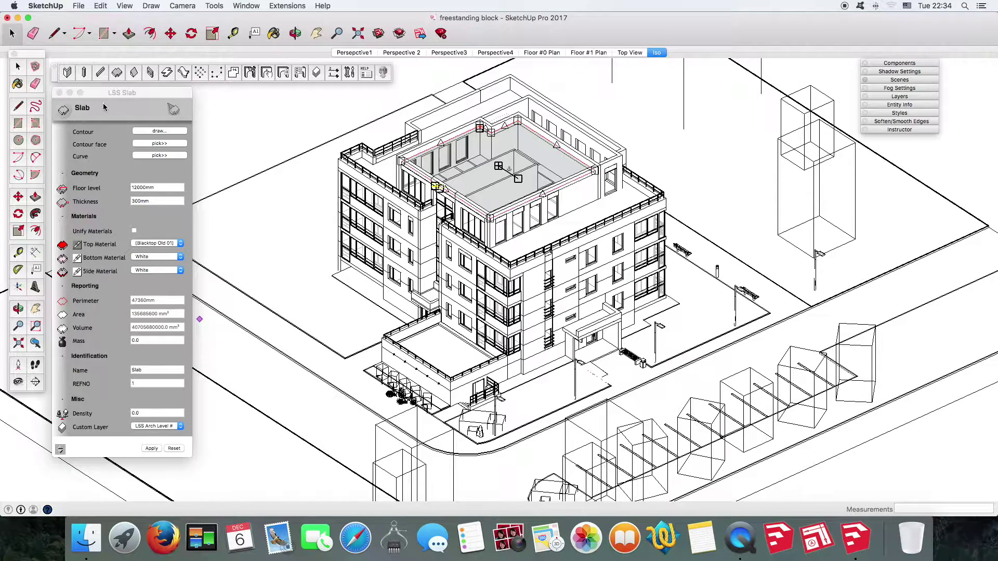
left_click(59, 94)
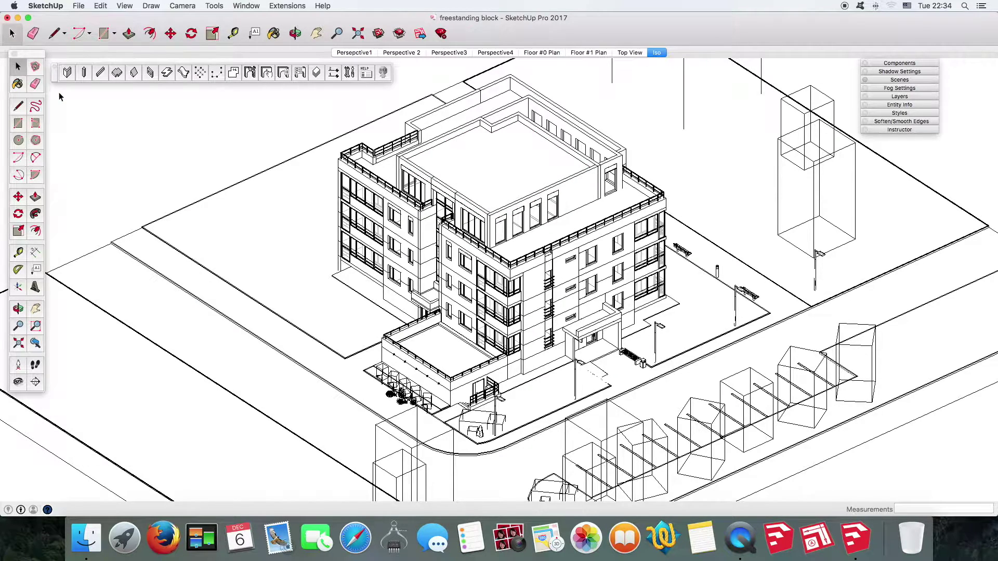
left_click(349, 74)
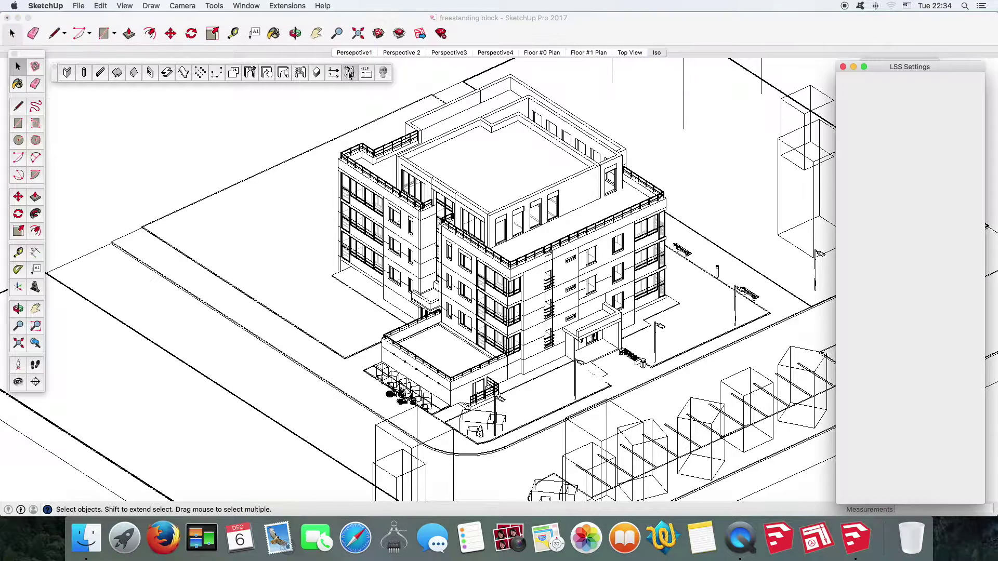
Step: Scroll the LSS Settings panel down to the Misc and labelling options
scroll(894, 280, "down", 5)
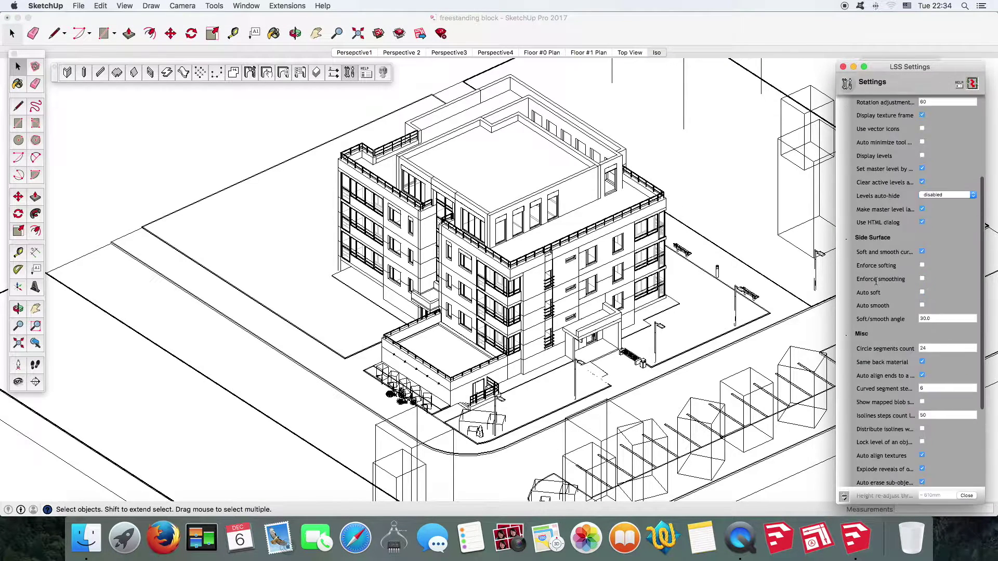
scroll(883, 281, "down", 5)
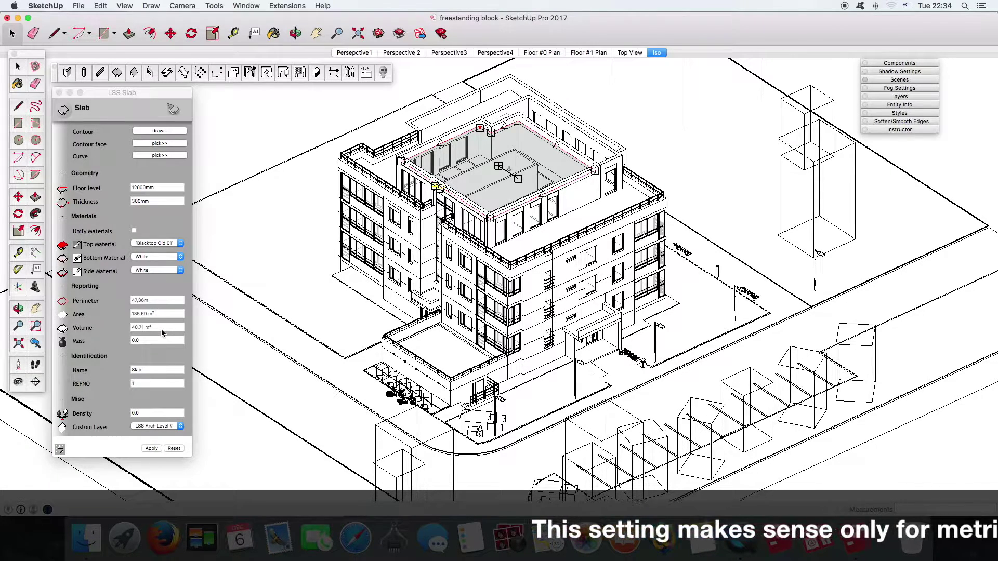
Step: Close the slab panel and inspect an existing wall's LSS Wall properties (length 7.33m, volume 4.68 m³)
left_click(58, 98)
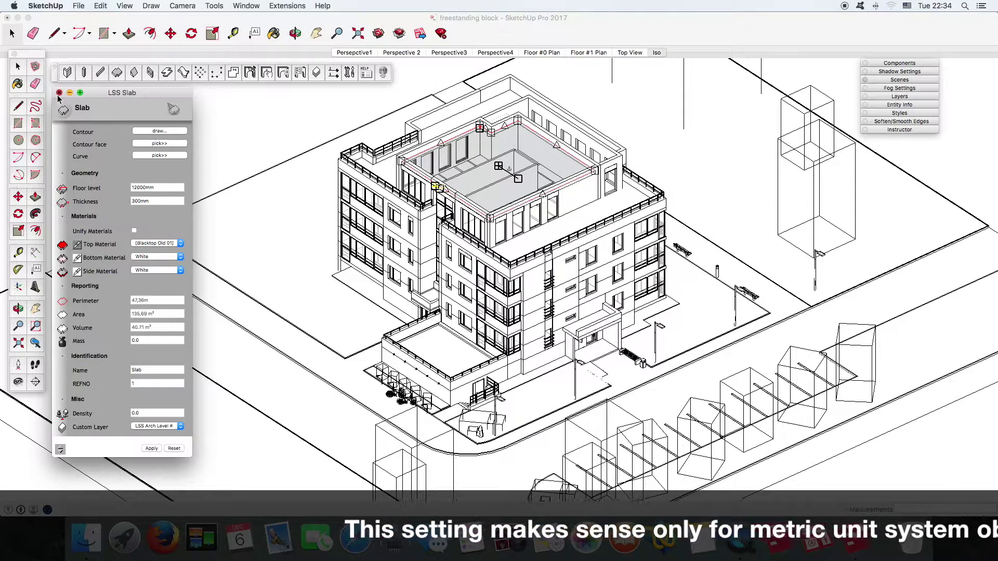
left_click(59, 93)
left_click(67, 77)
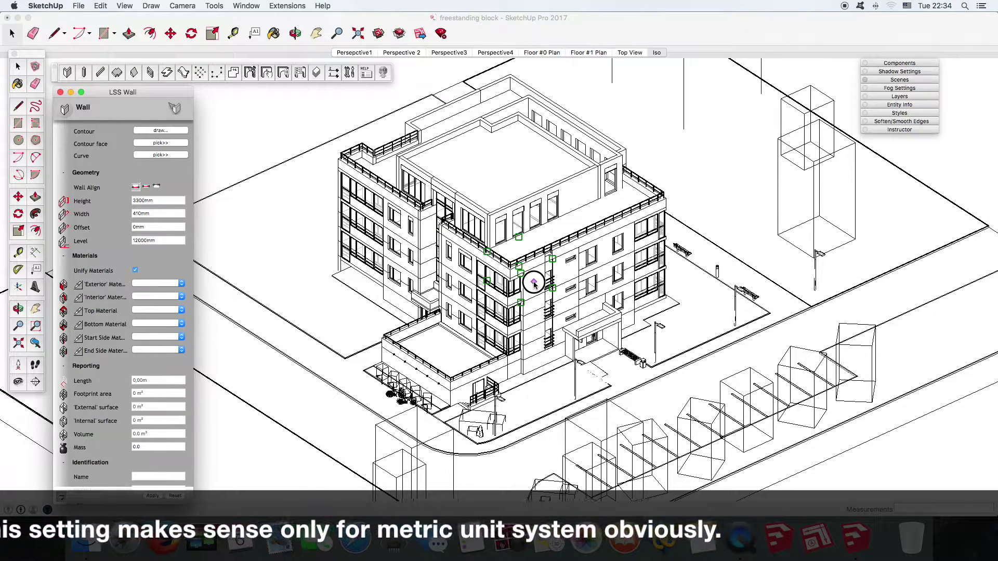
left_click(529, 282)
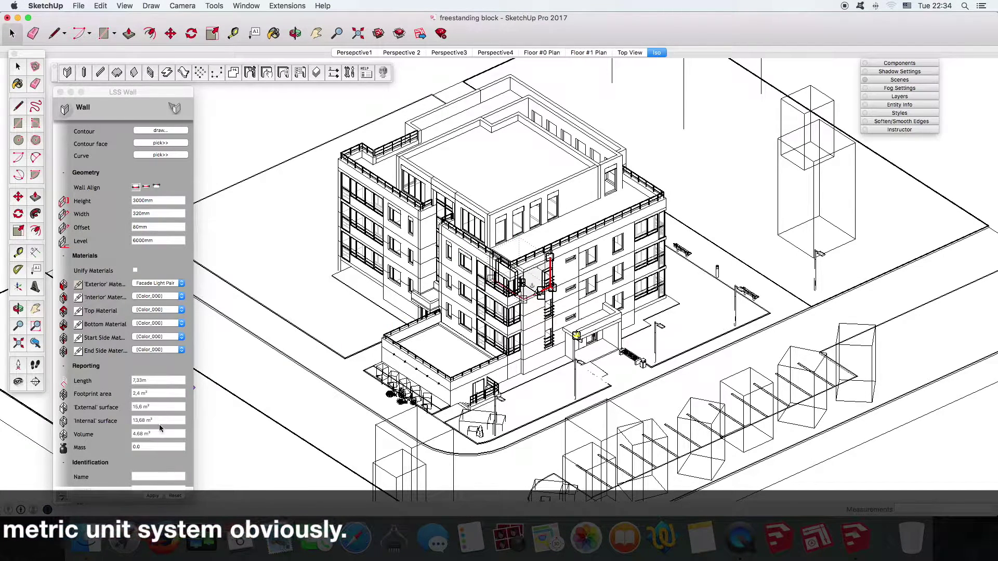
left_click(60, 93)
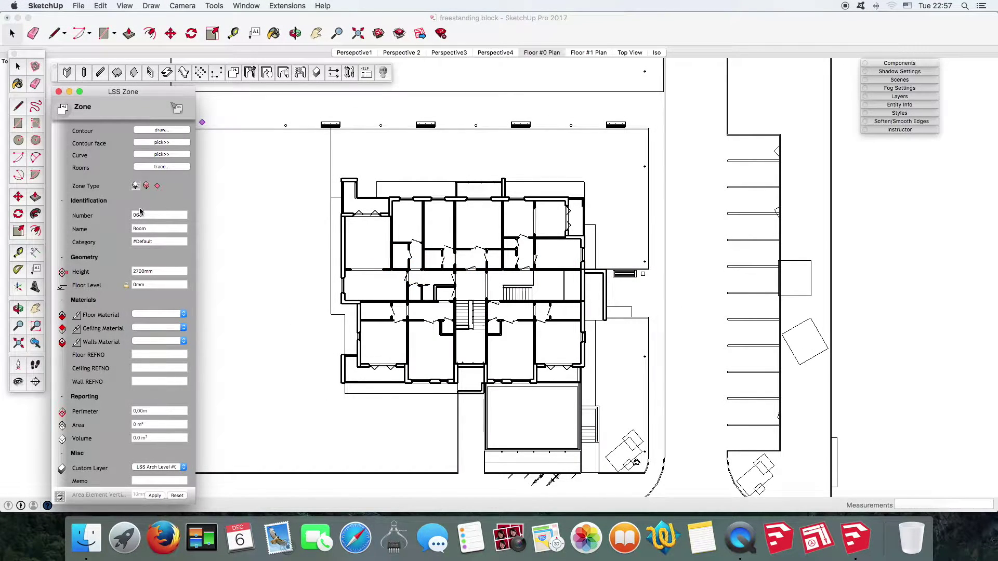
Step: Draw a zone outline around the central stairwell's four wall corners
left_click(158, 130)
scroll(478, 346, "up", 2)
scroll(481, 356, "up", 3)
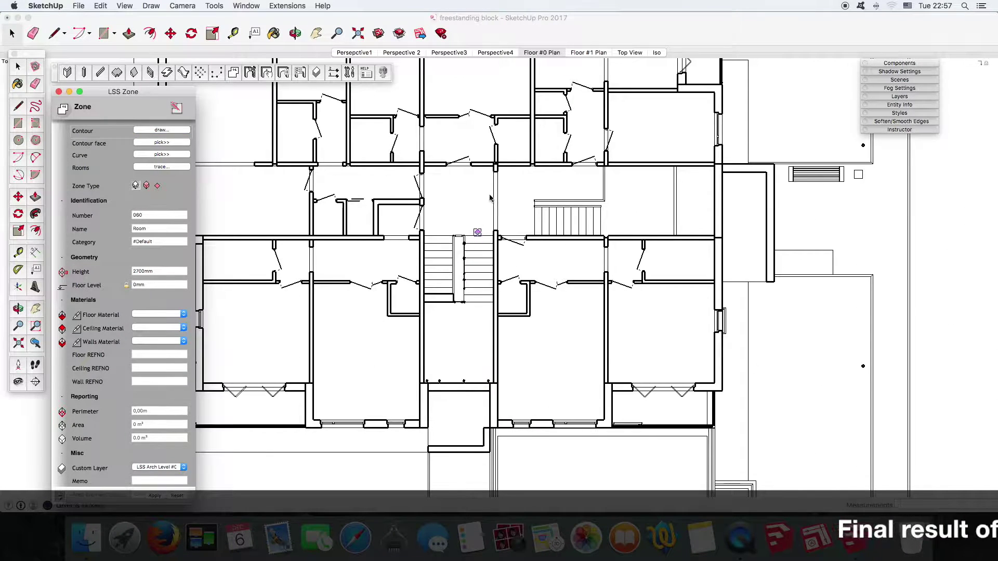
left_click(483, 167)
scroll(448, 175, "up", 2)
left_click(417, 163)
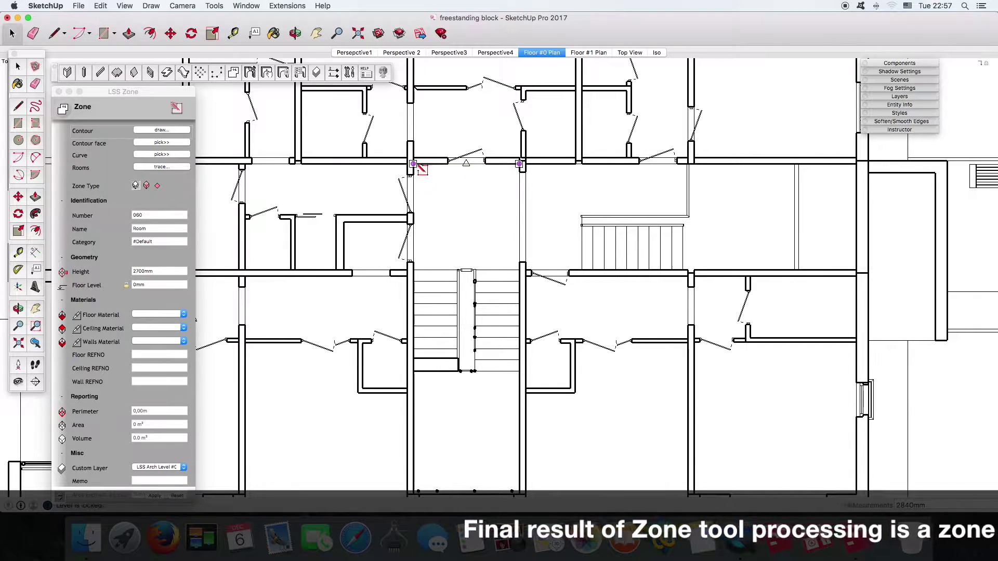
scroll(416, 312, "down", 1)
scroll(421, 364, "up", 2)
left_click(416, 392)
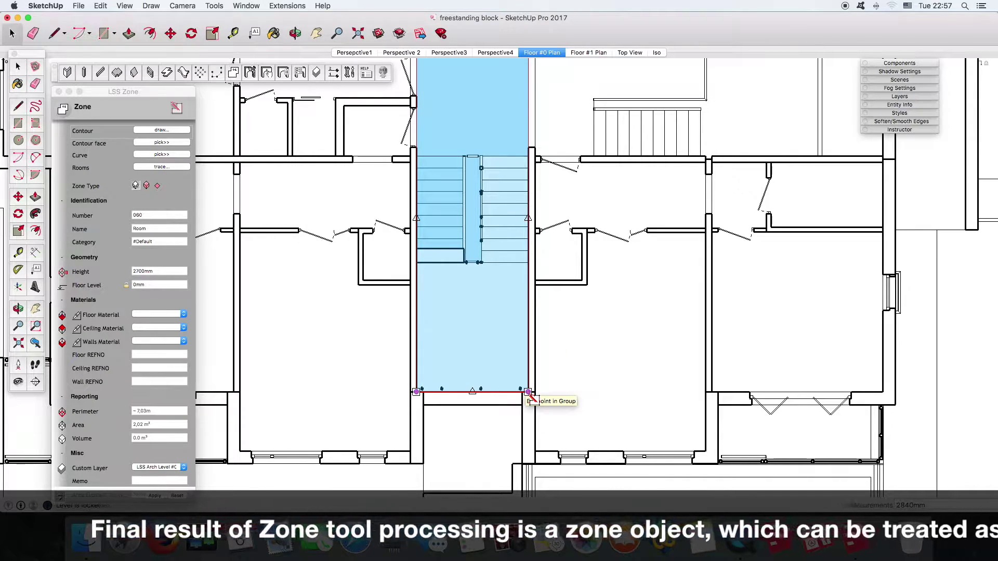
left_click(529, 392)
scroll(524, 381, "down", 2)
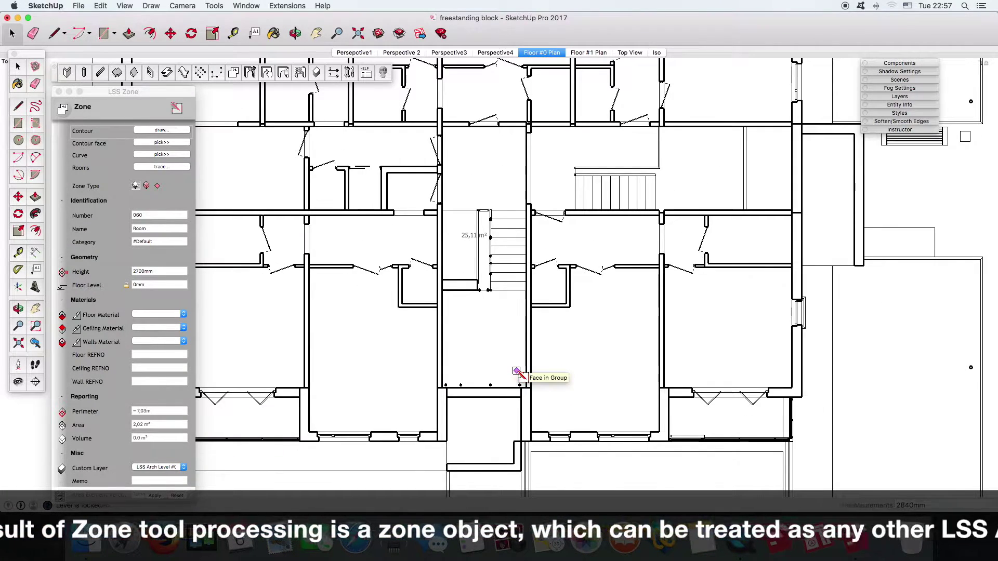
Step: Select the 25.11 m² stairwell zone and drag its area label upward
left_click(473, 237)
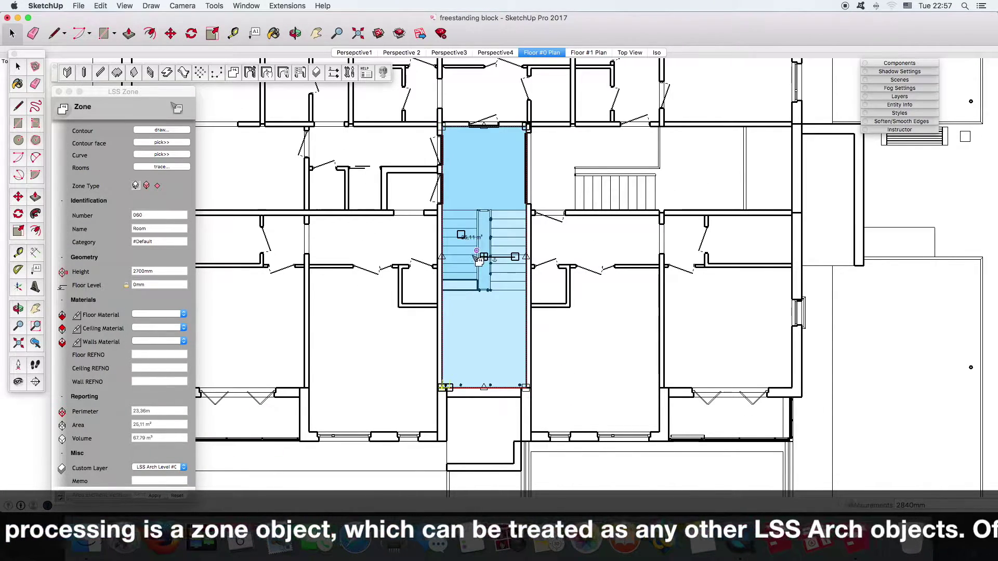
left_click_drag(477, 178, 474, 166)
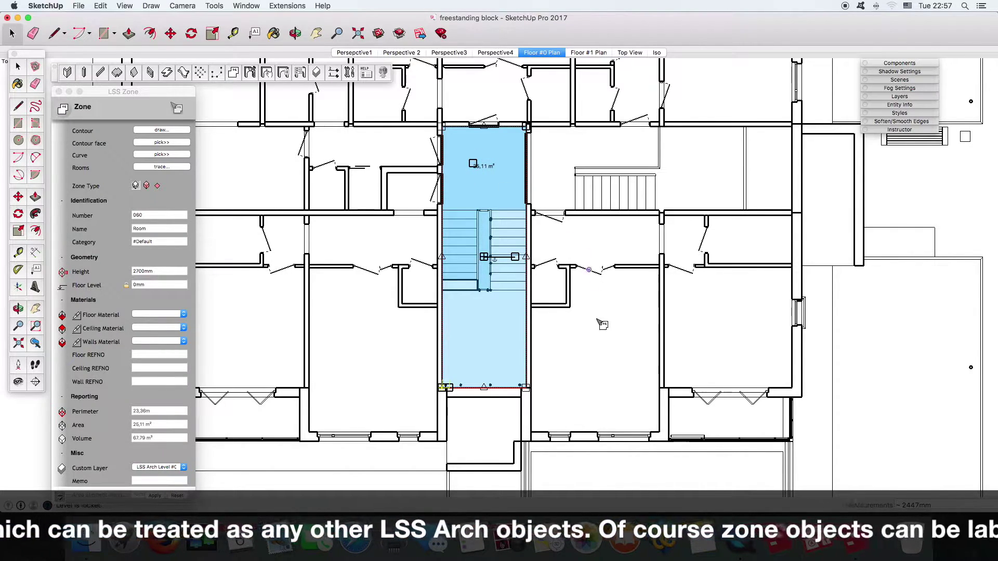
left_click(606, 364)
scroll(606, 365, "down", 1)
scroll(606, 364, "down", 1)
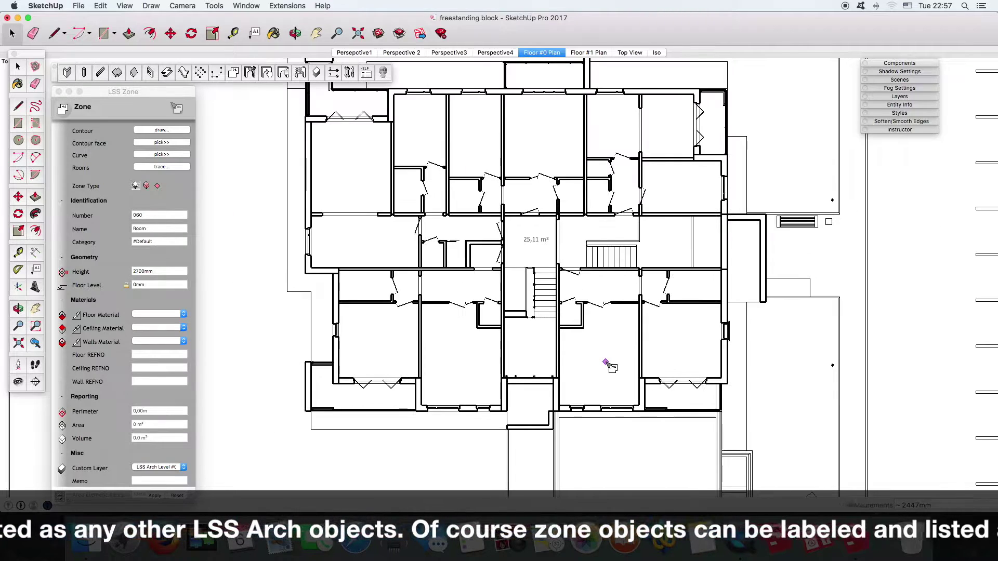
scroll(606, 386, "up", 1)
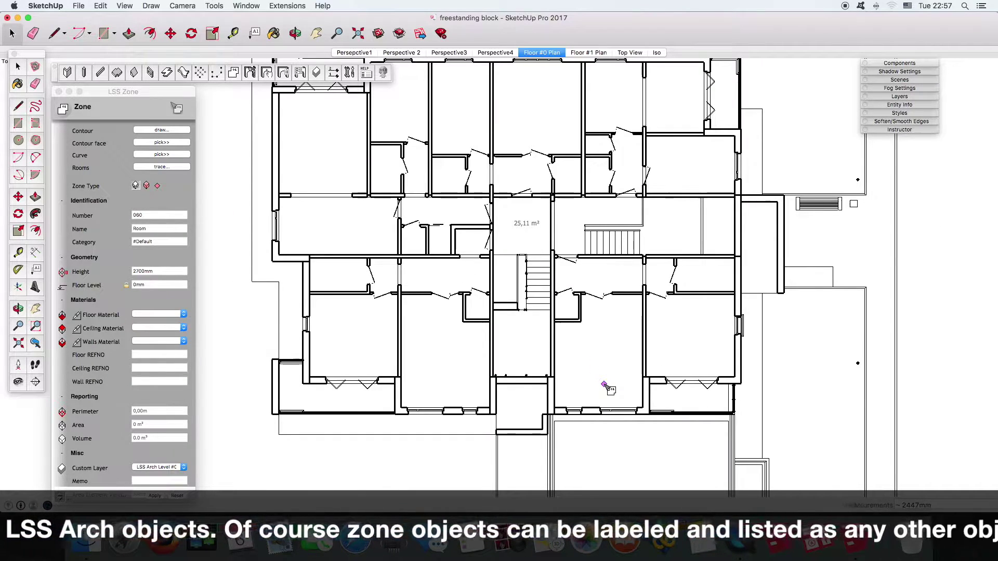
left_click(521, 225)
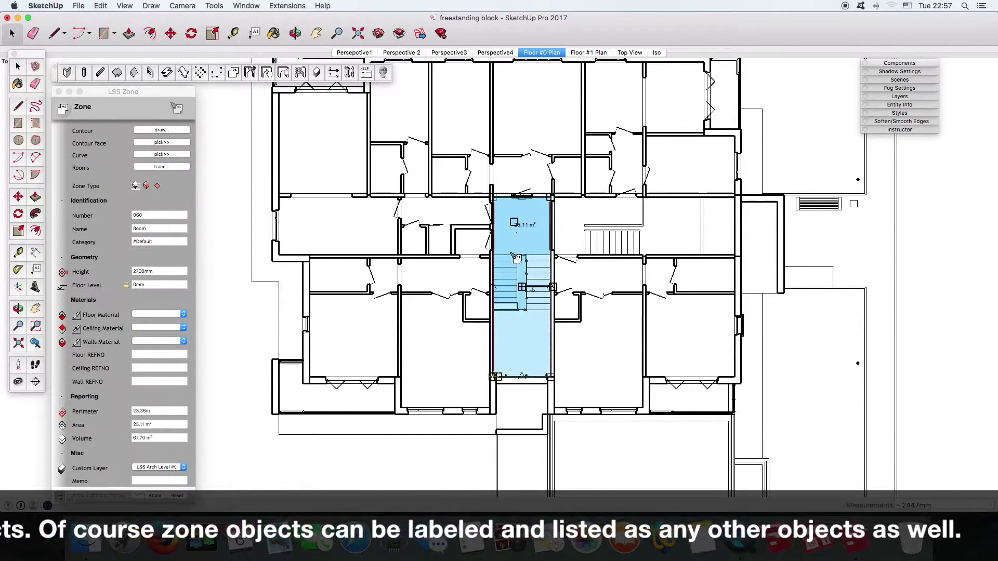
scroll(177, 337, "down", 1)
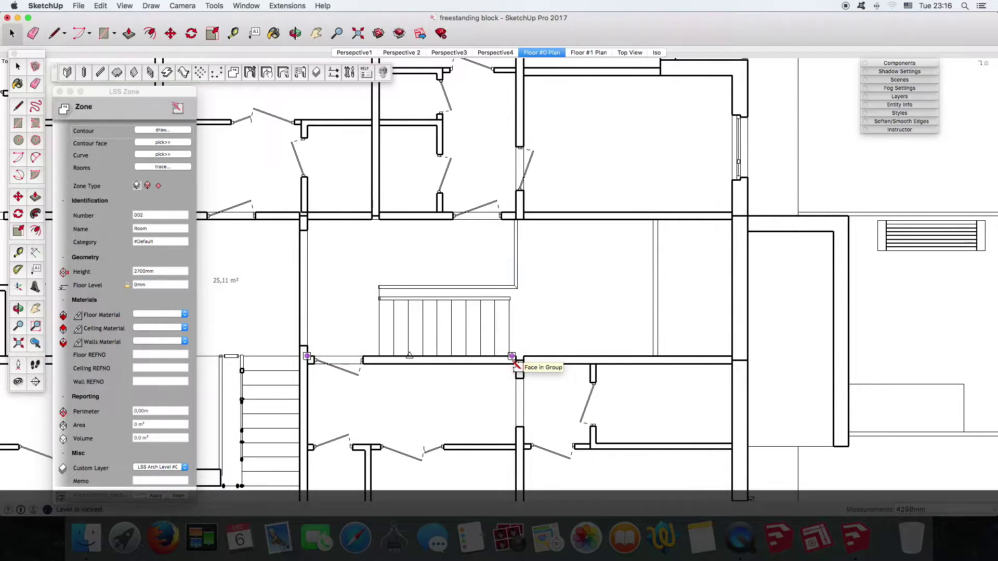
Step: Outline the 20,42 m² zone for the room with the stair run
left_click(653, 357)
left_click(653, 220)
left_click(307, 220)
left_click(307, 356)
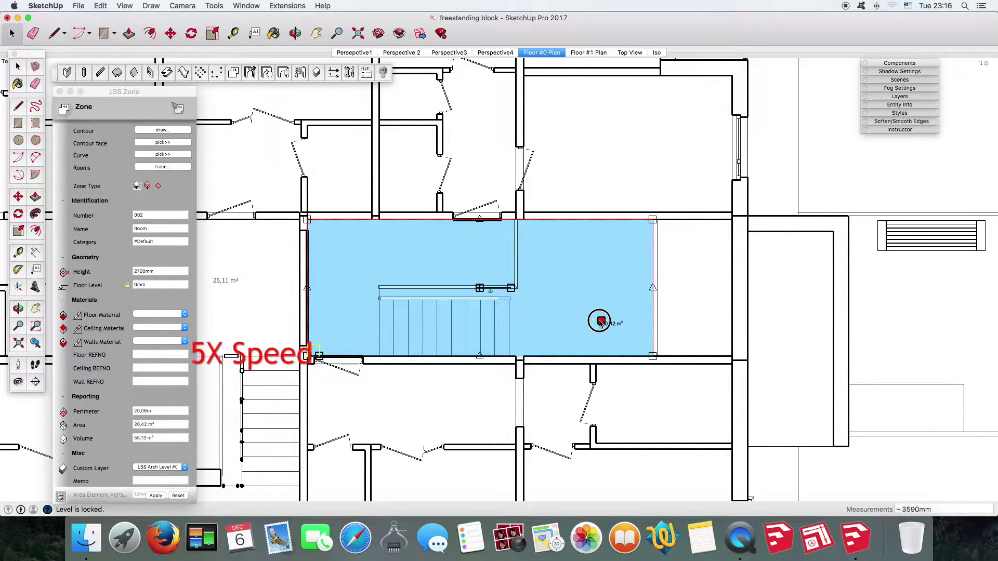
left_click(581, 318)
scroll(630, 283, "down", 3)
scroll(750, 283, "up", 3)
Step: Outline the 4,4 m² zone for the adjacent small room, then return to the wider previous view
left_click(646, 223)
left_click(711, 222)
left_click(646, 341)
left_click(711, 340)
scroll(712, 335, "down", 3)
scroll(230, 95, "up", 3)
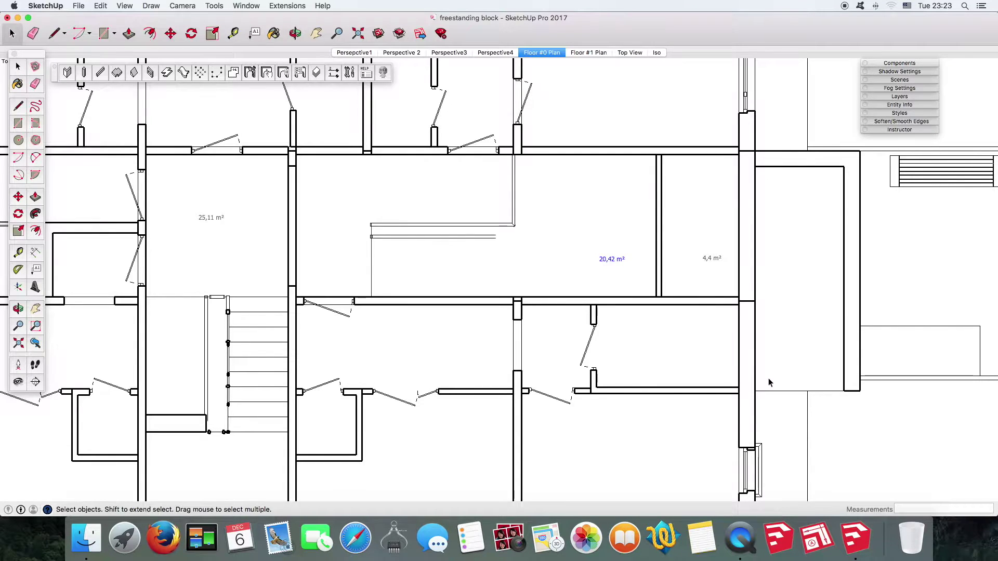
scroll(597, 286, "down", 5)
scroll(545, 234, "down", 3)
scroll(466, 174, "down", 2)
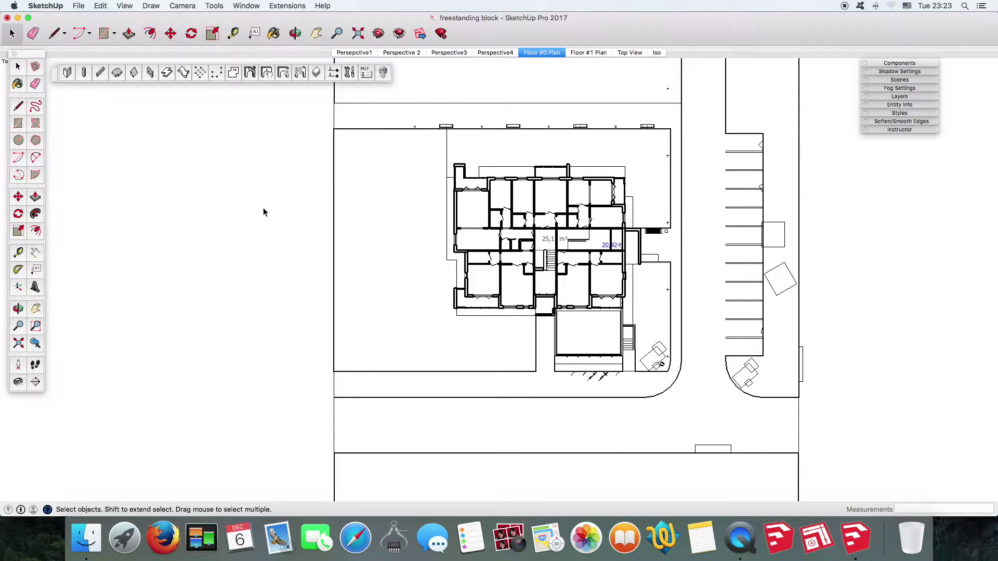
scroll(561, 234, "up", 2)
scroll(624, 239, "up", 1)
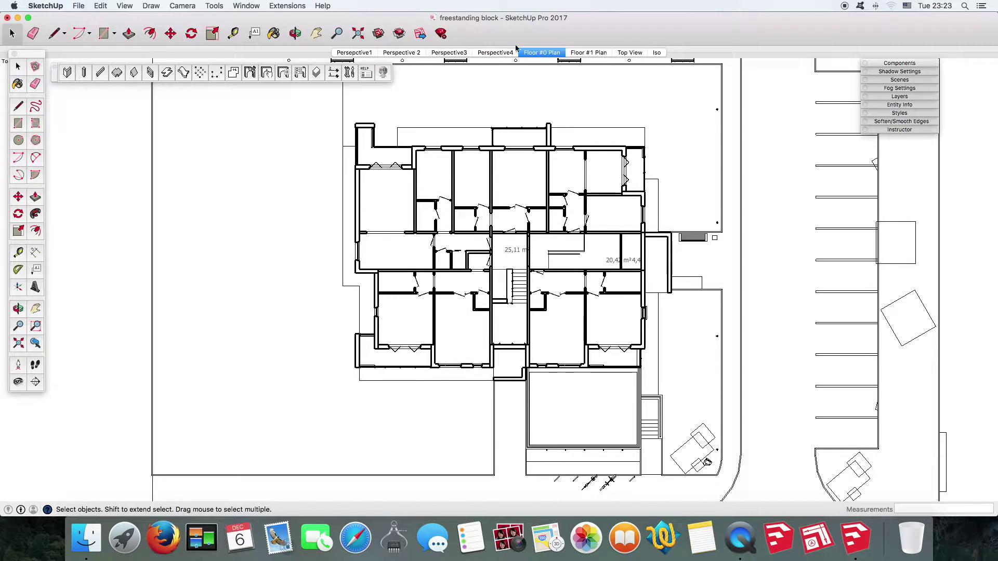
left_click(35, 344)
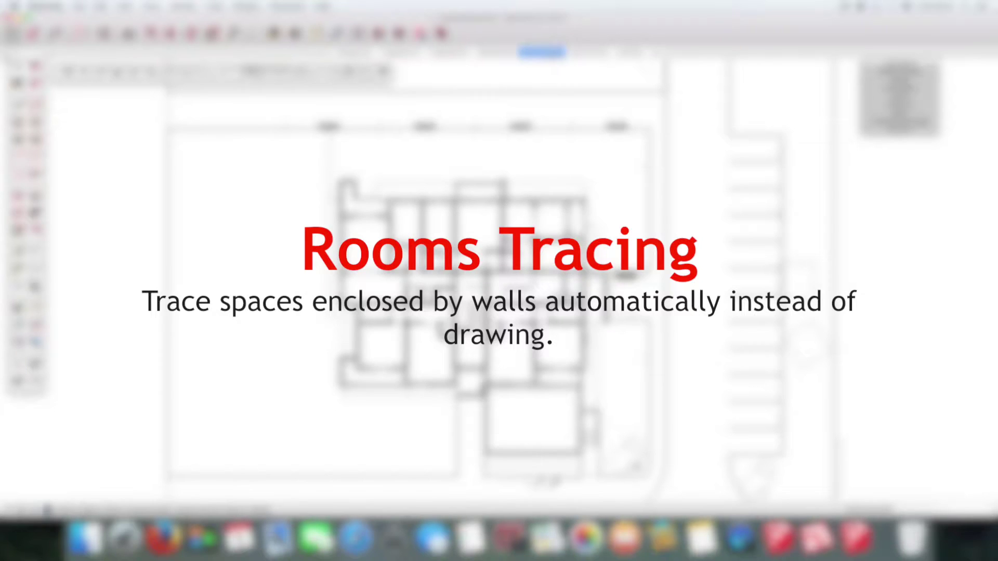
Step: Set zone minimal area to 600000 mm² and label position to bottom right in LSS Settings
left_click(234, 75)
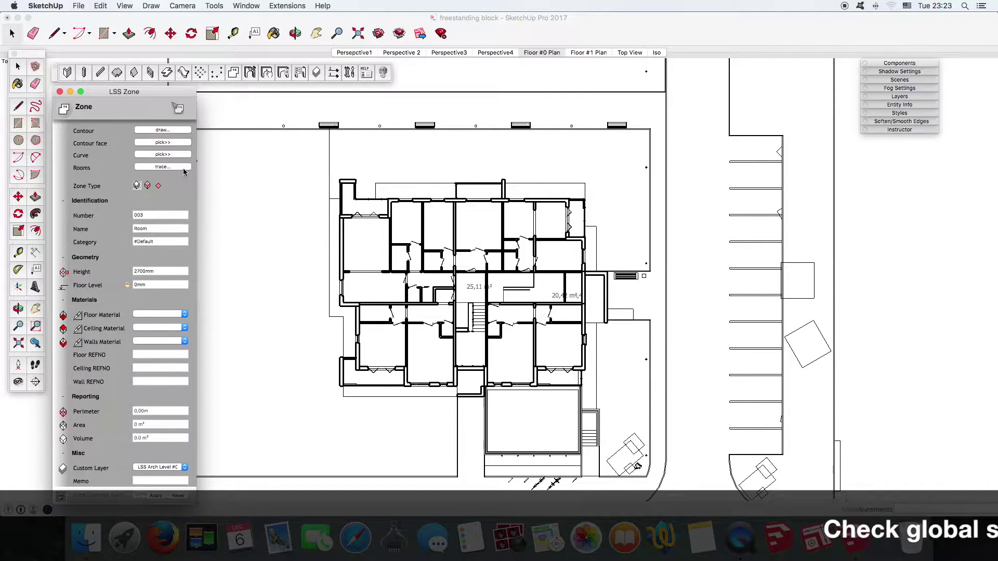
left_click(349, 73)
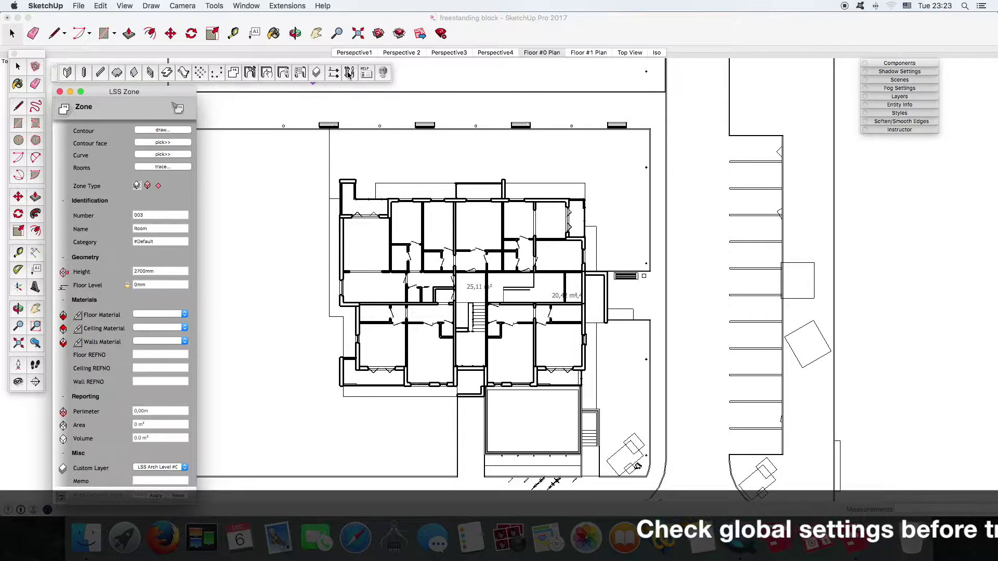
scroll(915, 364, "down", 5)
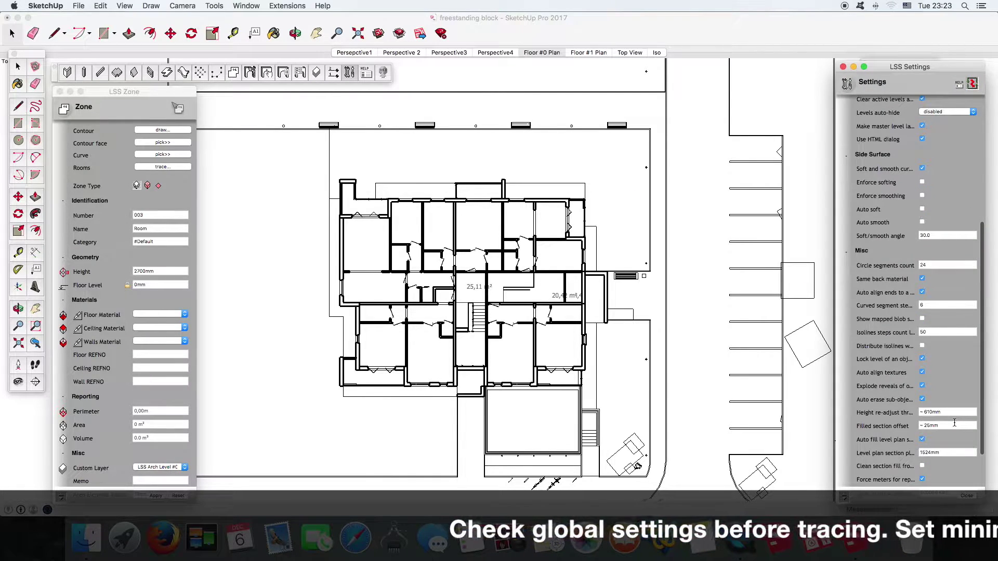
scroll(962, 423, "down", 4)
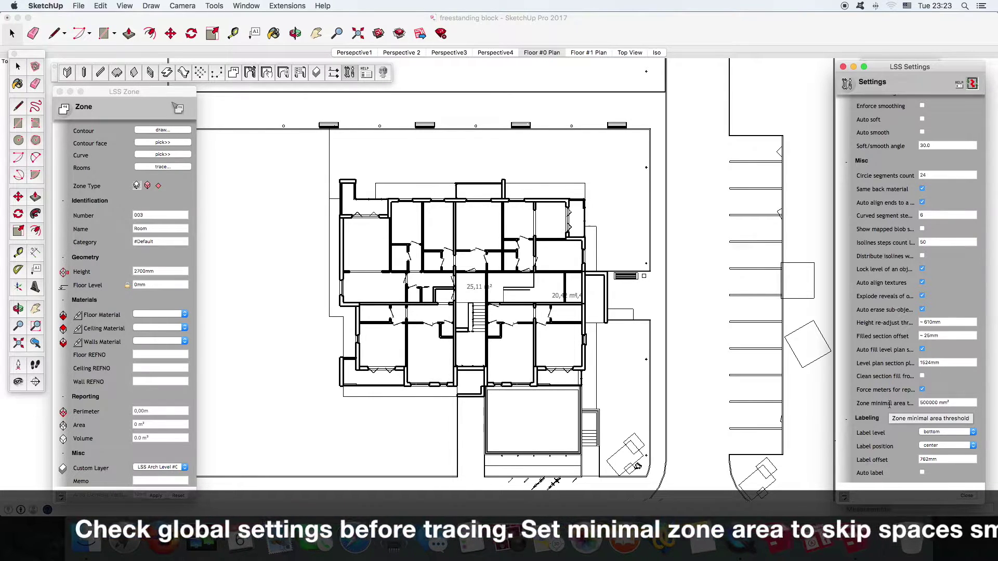
left_click(915, 403)
type("6")
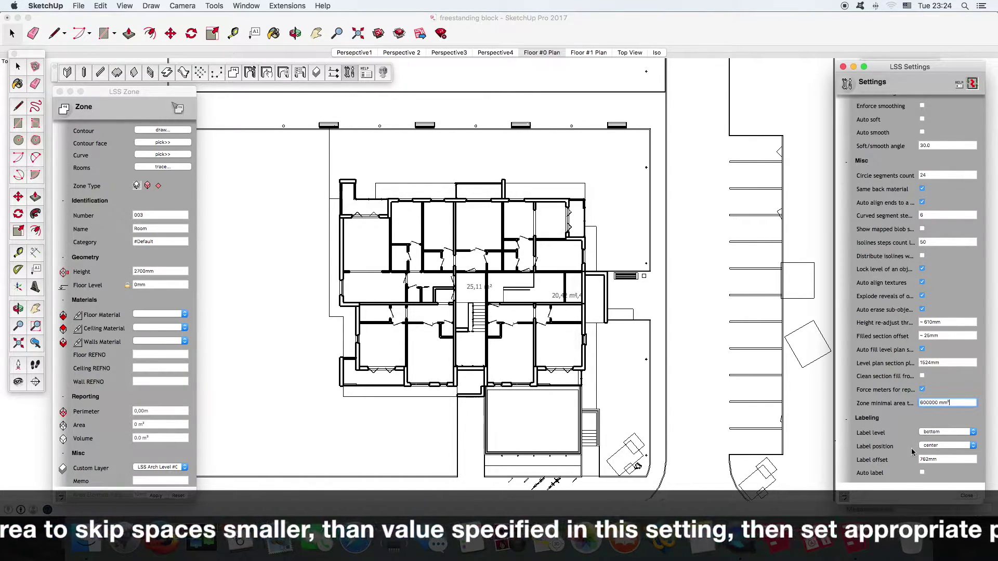
left_click(973, 446)
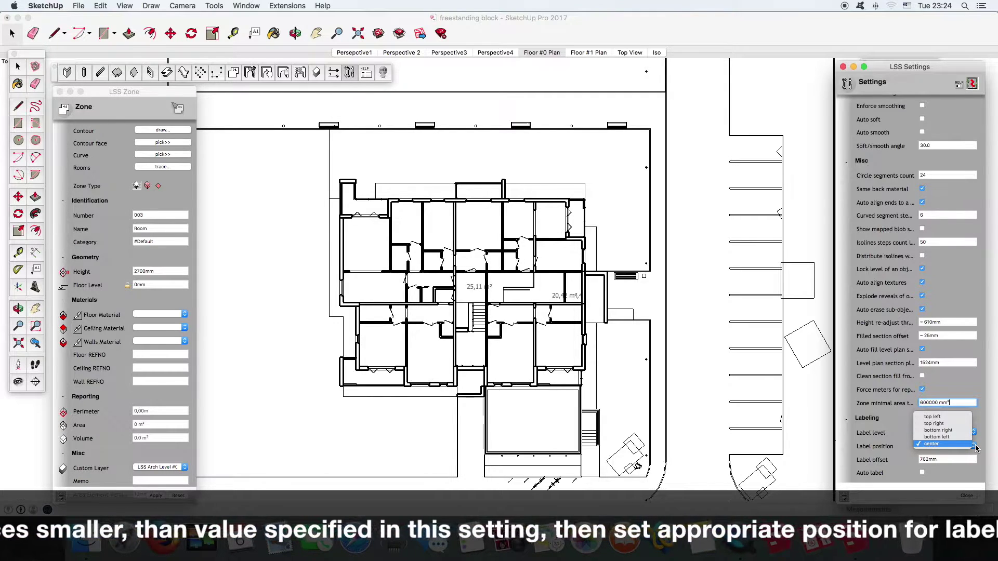
left_click(956, 431)
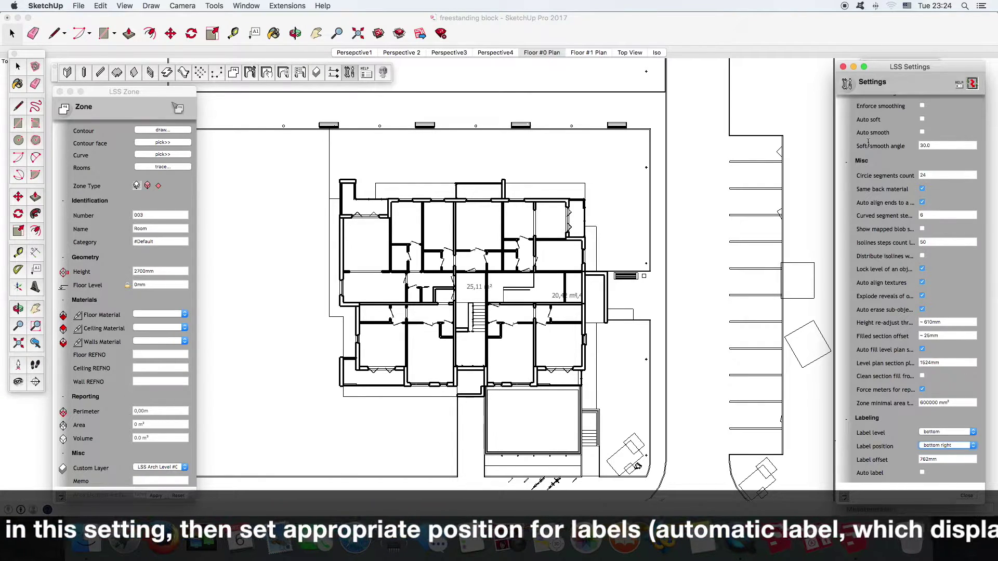
left_click(844, 68)
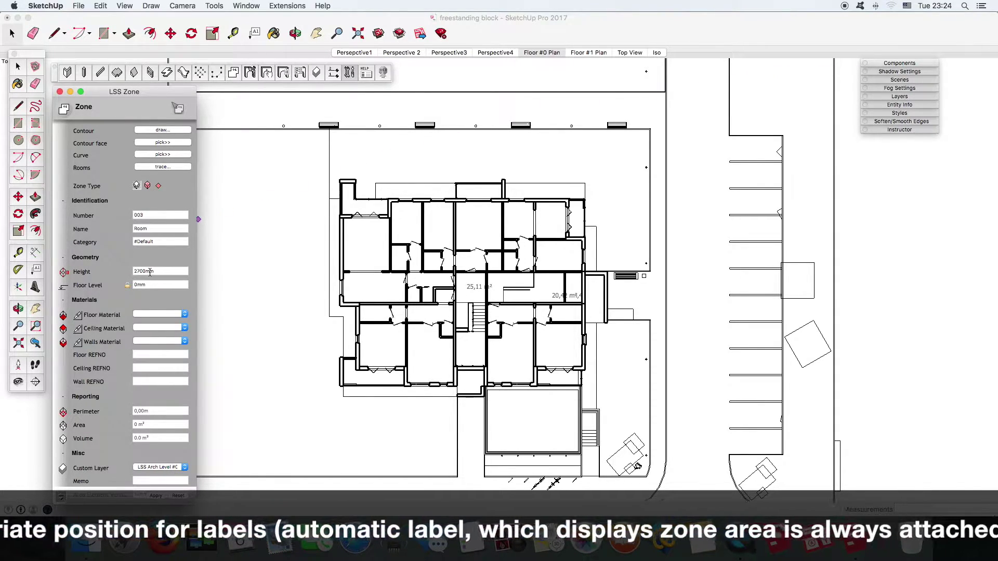
Step: Trace zones for all walled rooms with Rooms trace, then zoom around to check their area labels
left_click(168, 171)
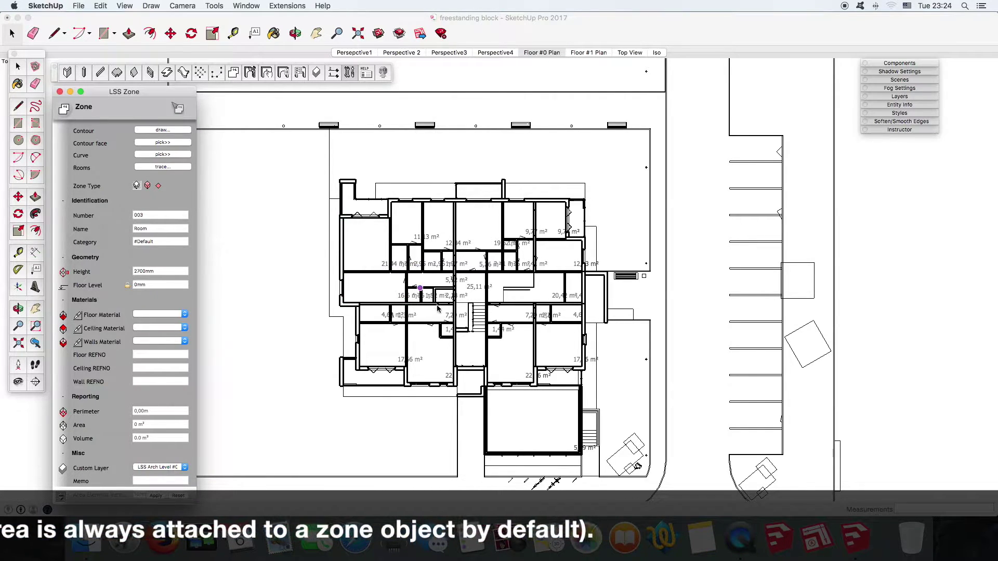
scroll(509, 364, "up", 2)
scroll(510, 363, "up", 2)
scroll(520, 370, "up", 2)
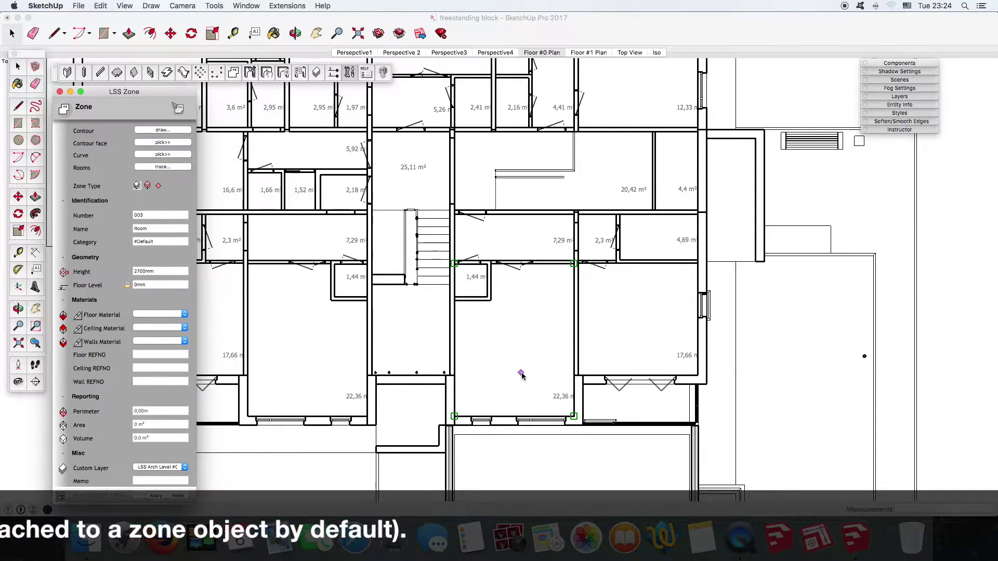
scroll(551, 377, "up", 2)
scroll(775, 196, "down", 2)
scroll(895, 257, "down", 2)
scroll(338, 370, "up", 2)
scroll(744, 385, "down", 2)
scroll(744, 384, "down", 2)
scroll(356, 321, "up", 3)
scroll(355, 320, "down", 1)
scroll(400, 343, "down", 3)
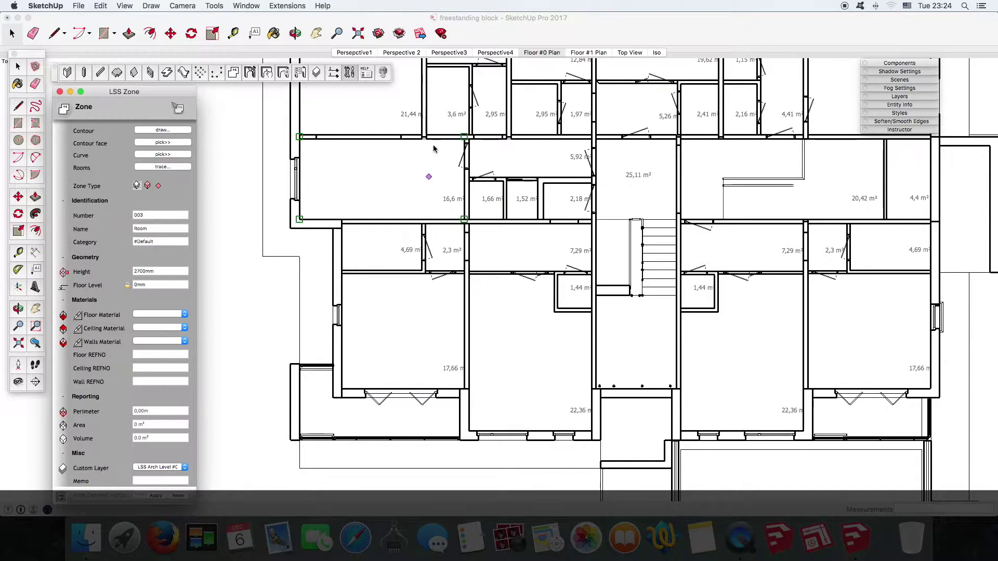
scroll(442, 161, "up", 3)
scroll(378, 333, "down", 2)
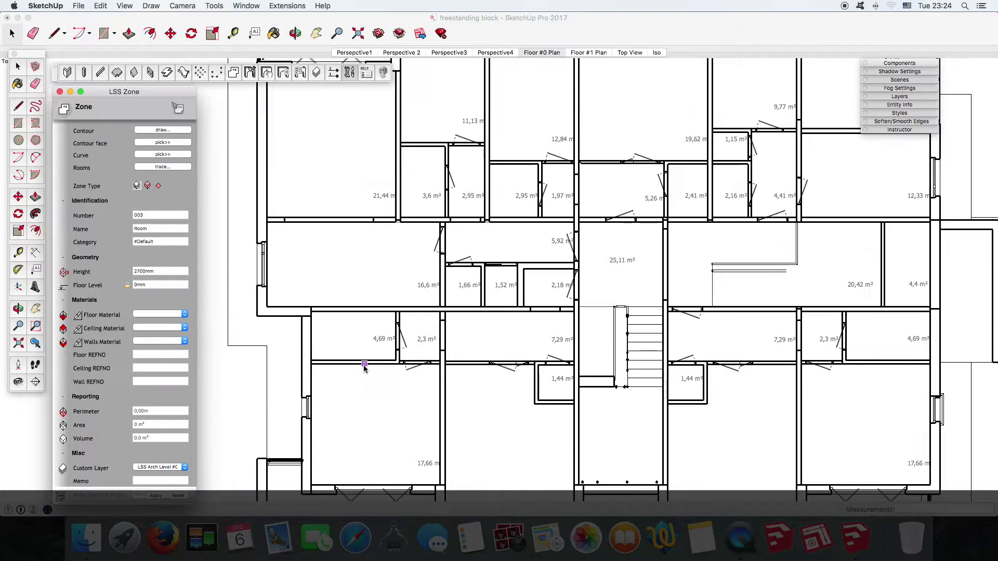
scroll(334, 359, "down", 2)
scroll(587, 278, "up", 2)
scroll(587, 278, "up", 2)
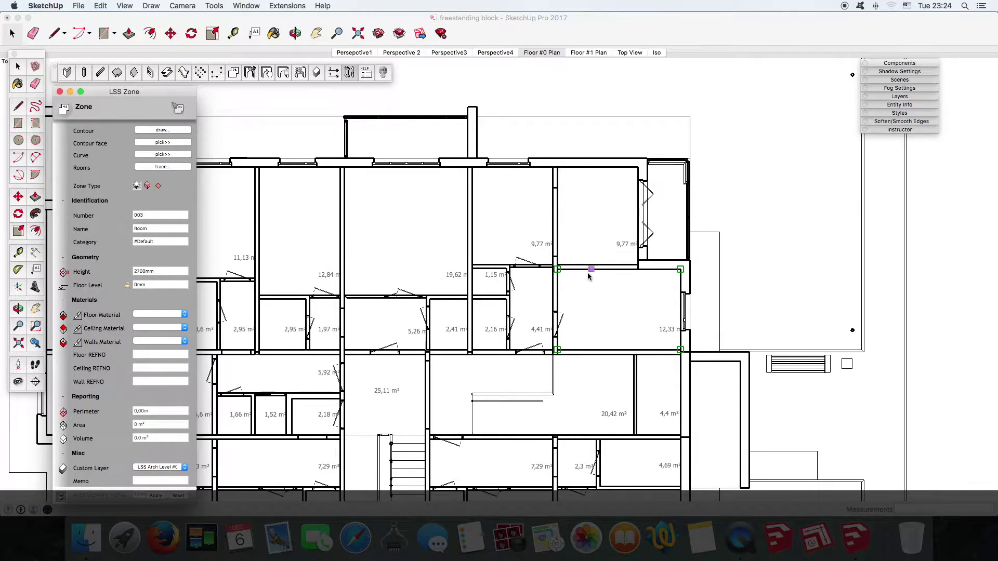
scroll(586, 278, "up", 1)
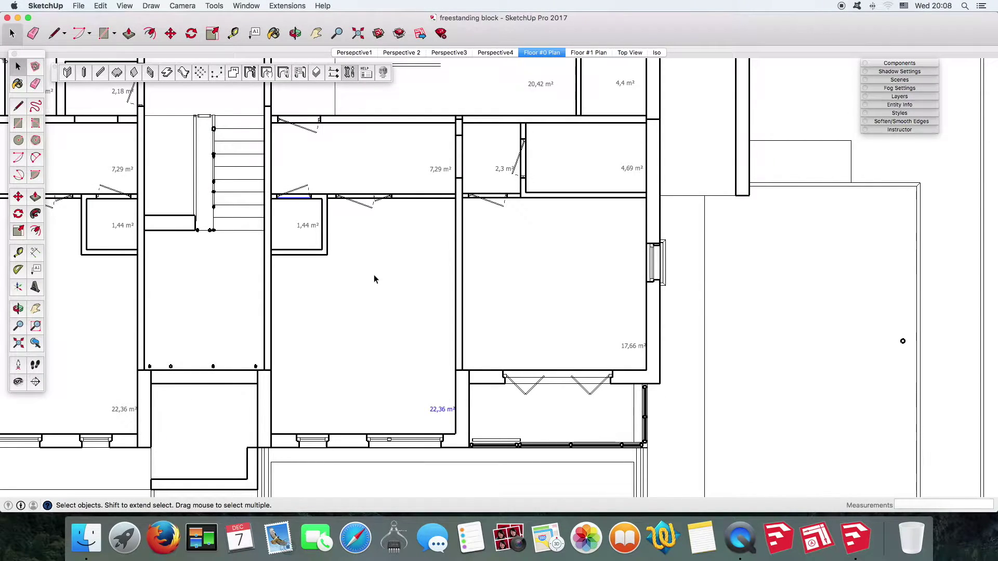
Step: Open LSS Arch Properties and select all 36 room zones
left_click(268, 77)
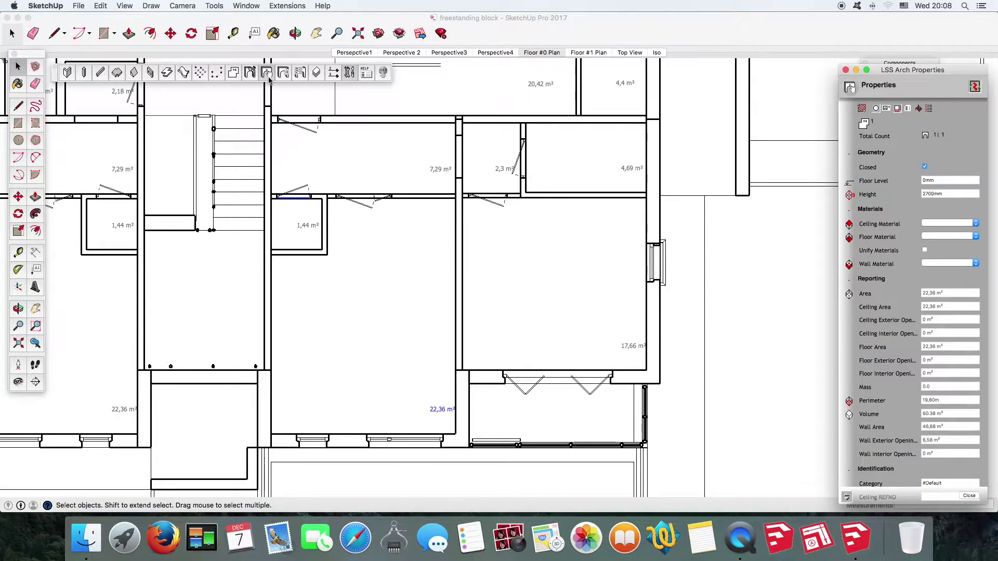
left_click(863, 109)
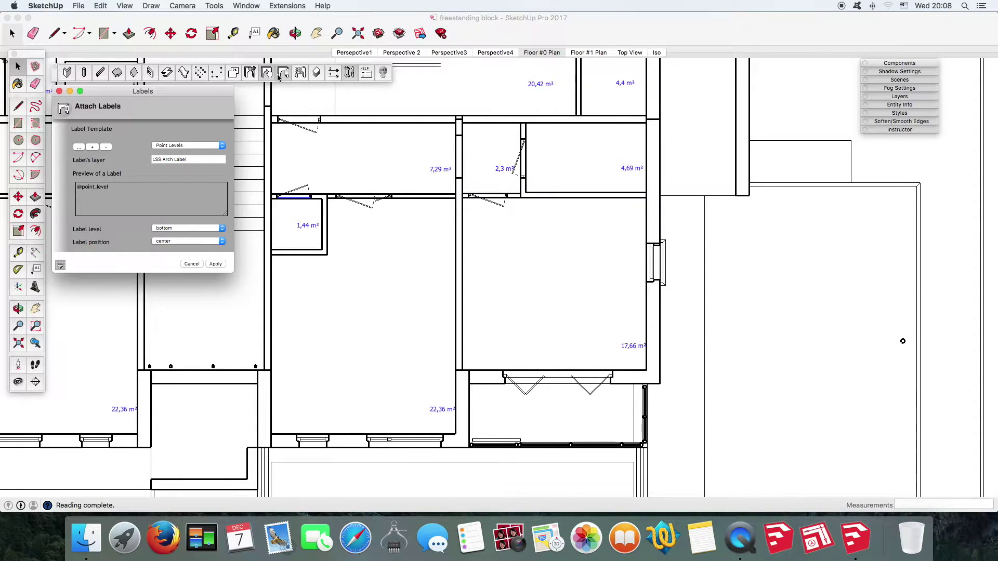
left_click(93, 148)
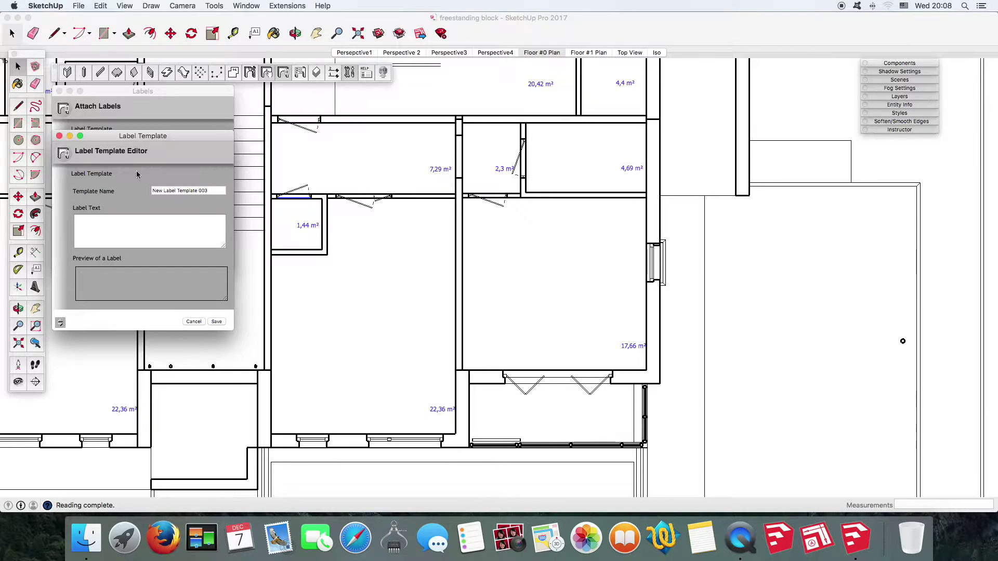
left_click_drag(214, 194, 139, 194)
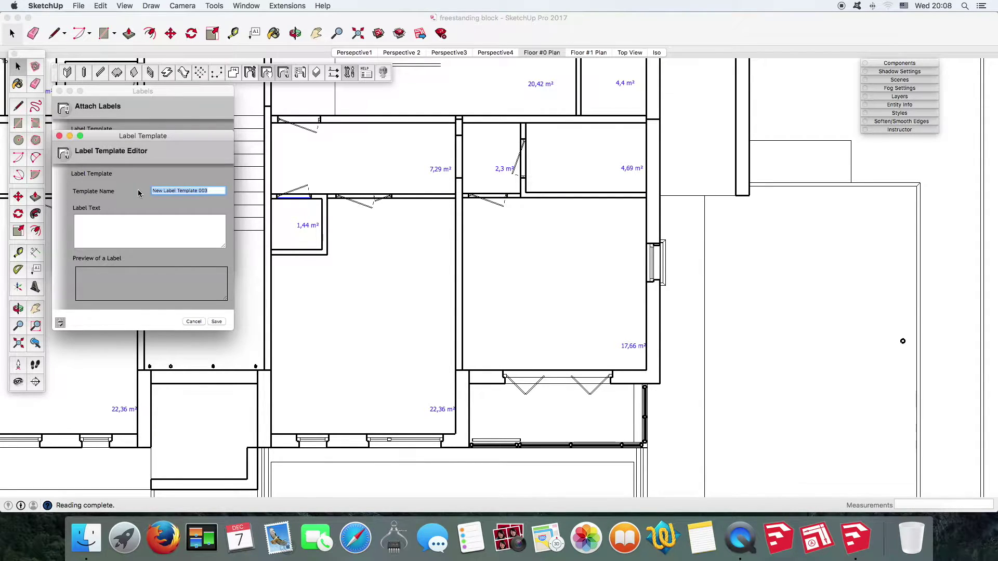
type("Number and Area")
key("Tab")
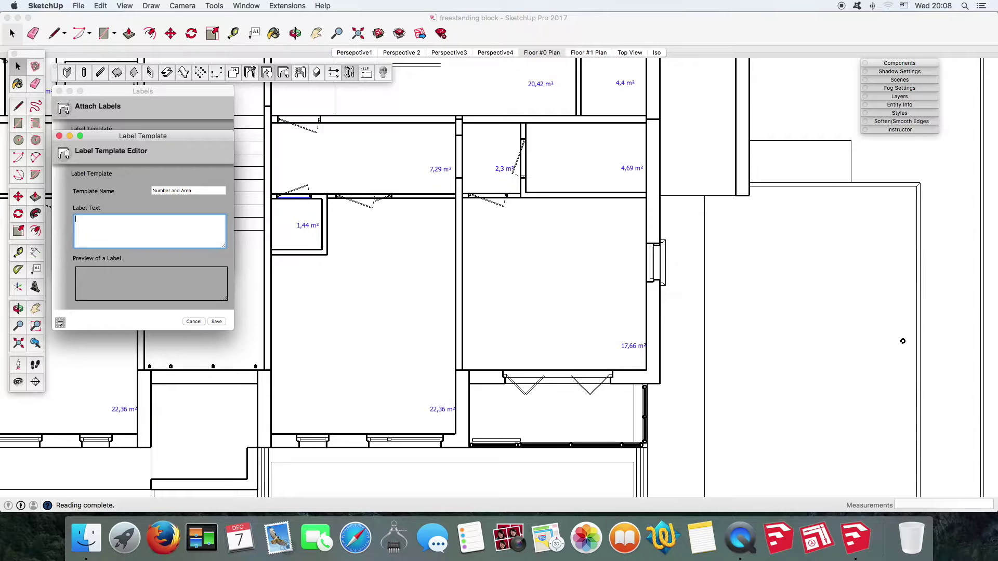
type("@n")
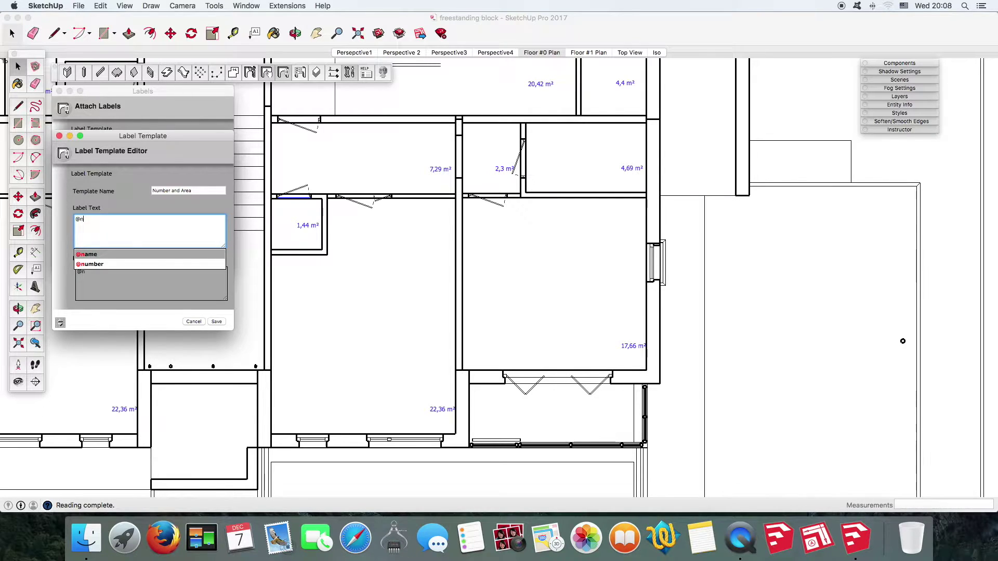
key("Down")
key("Return")
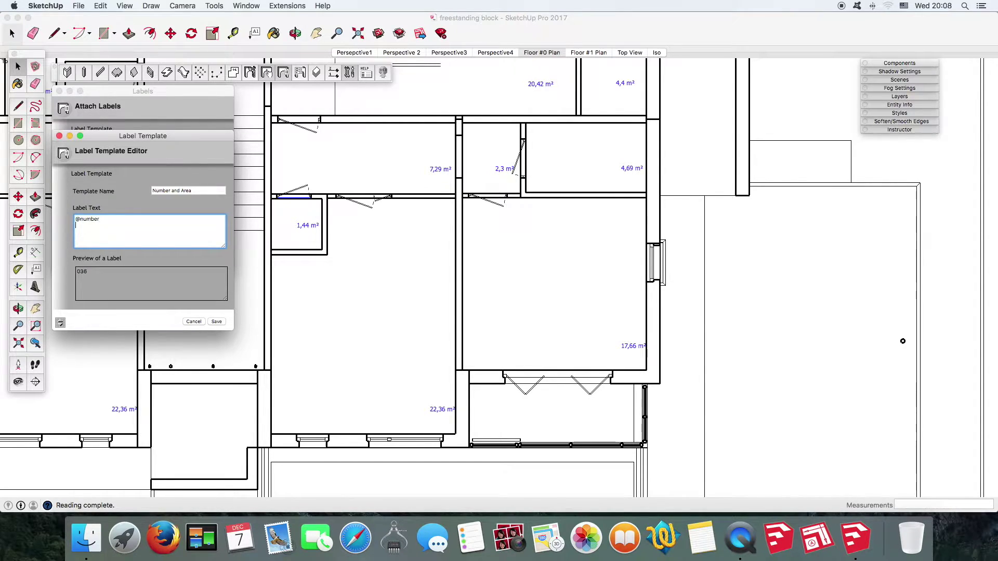
type("@a")
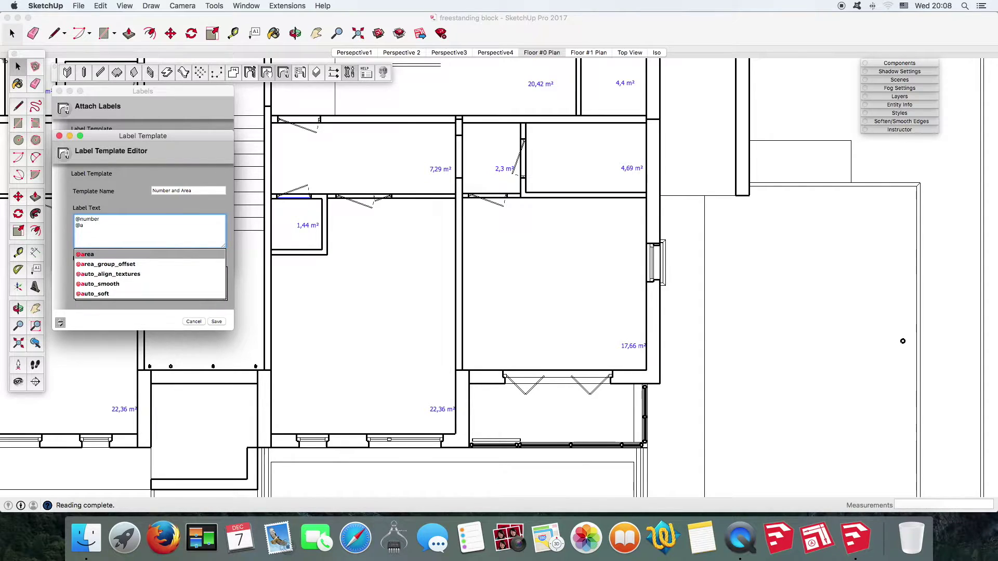
key("Return")
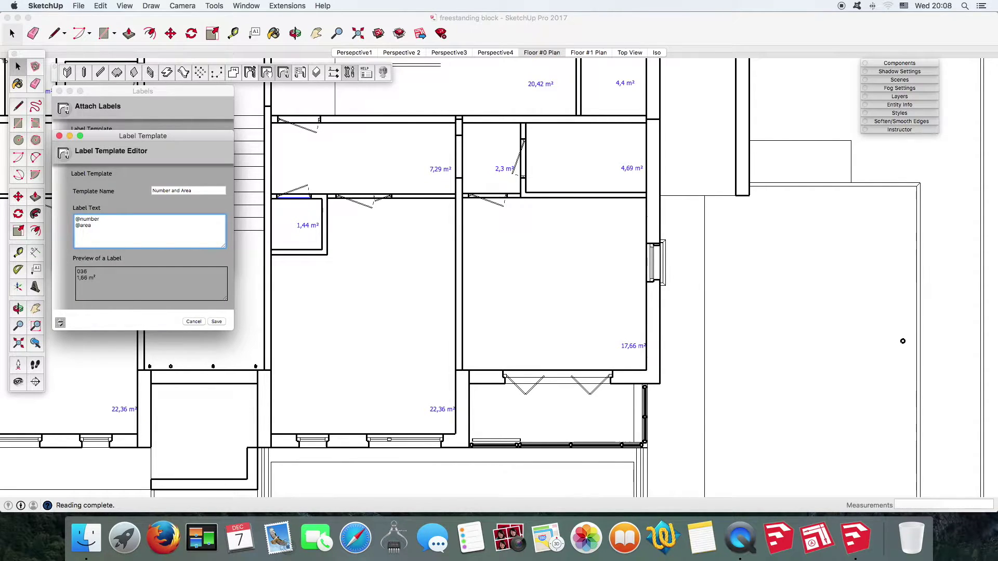
left_click(218, 322)
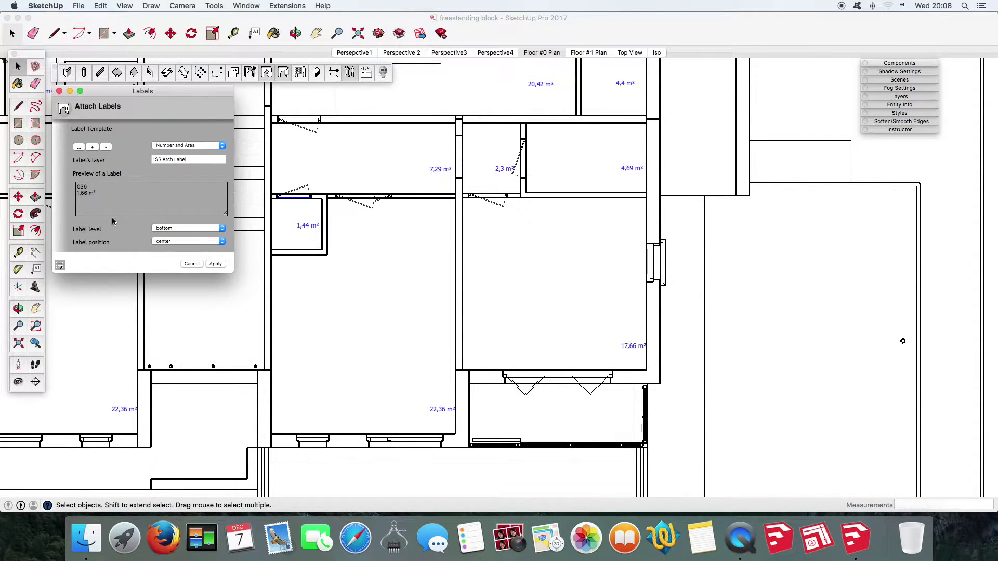
Step: Apply the Number and Area labels to all zones, check them zoomed out, and close Labels
left_click(212, 264)
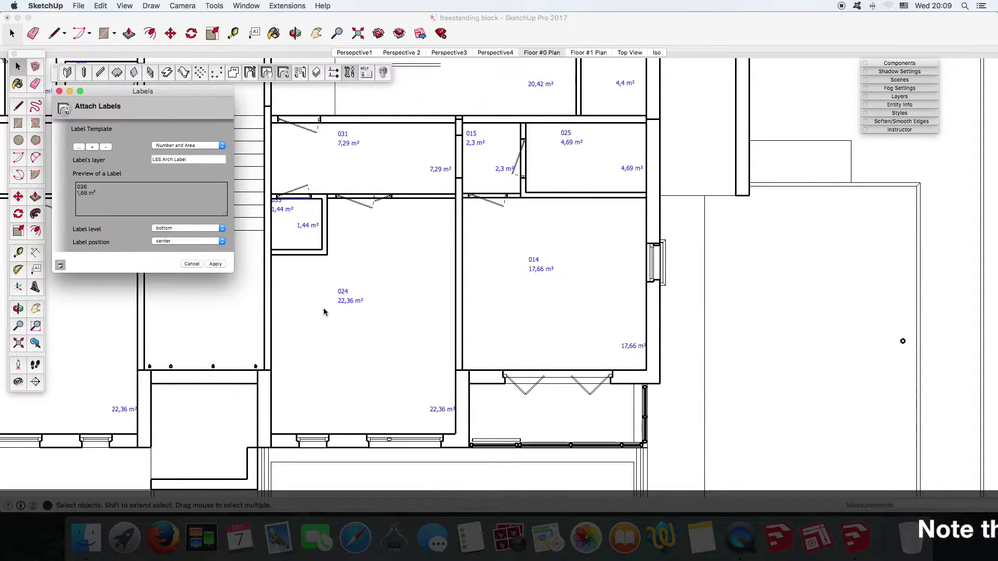
scroll(588, 351, "down", 2)
scroll(588, 352, "down", 2)
scroll(589, 354, "down", 1)
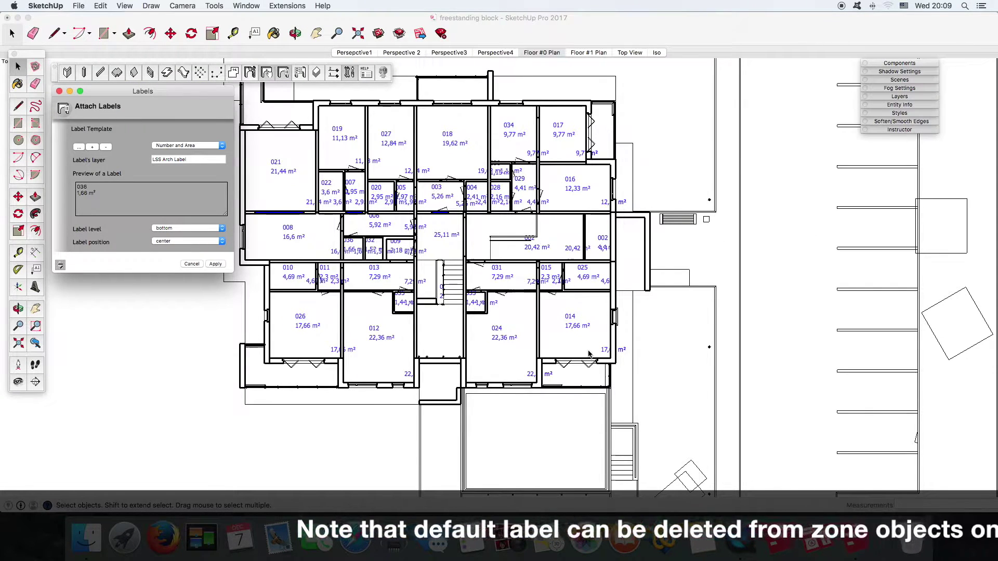
left_click(59, 91)
left_click(266, 72)
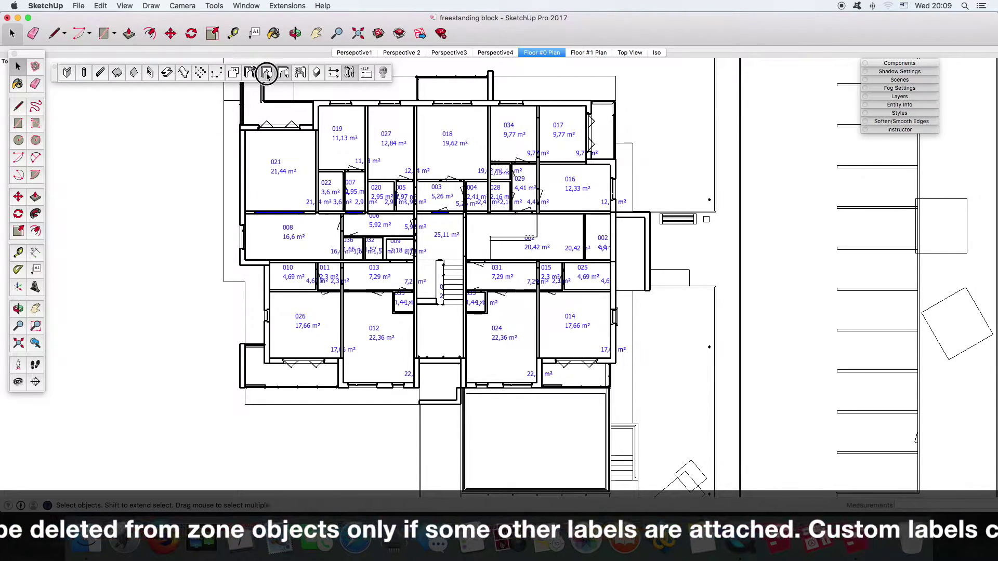
Step: Zoom over the labelled plan and expand the Styles panel showing HiddenLine1
scroll(877, 359, "down", 5)
scroll(877, 359, "down", 2)
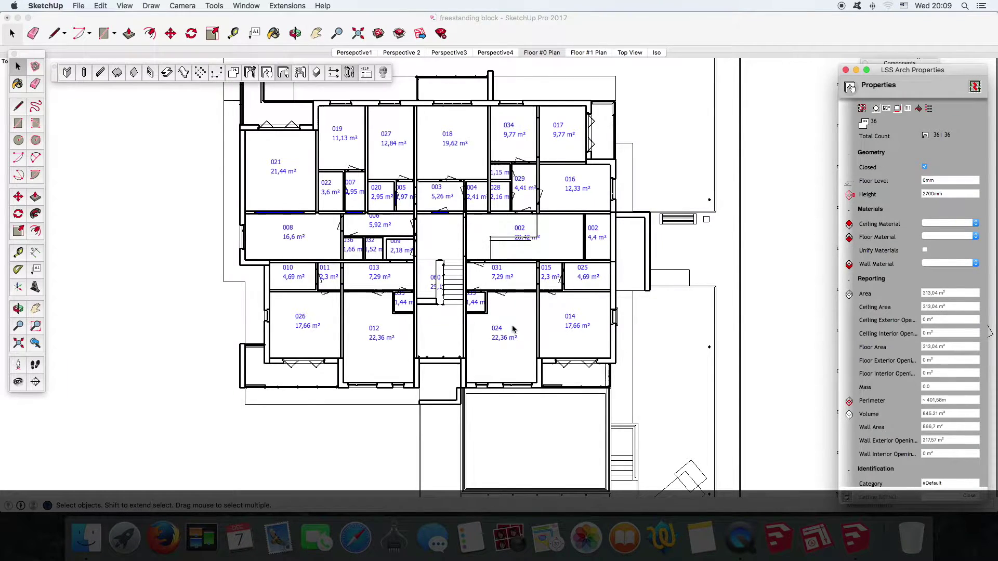
scroll(513, 330, "up", 3)
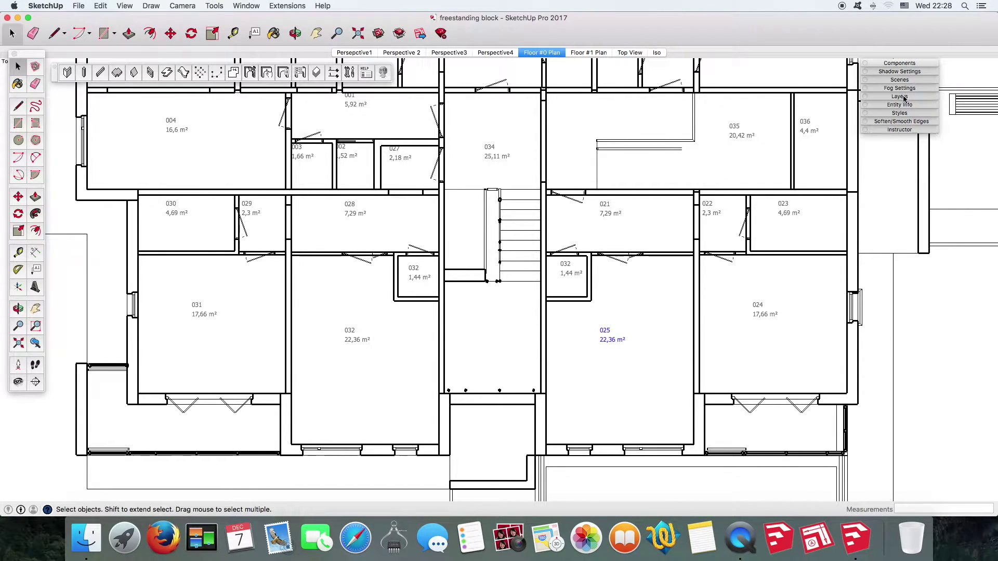
left_click(905, 115)
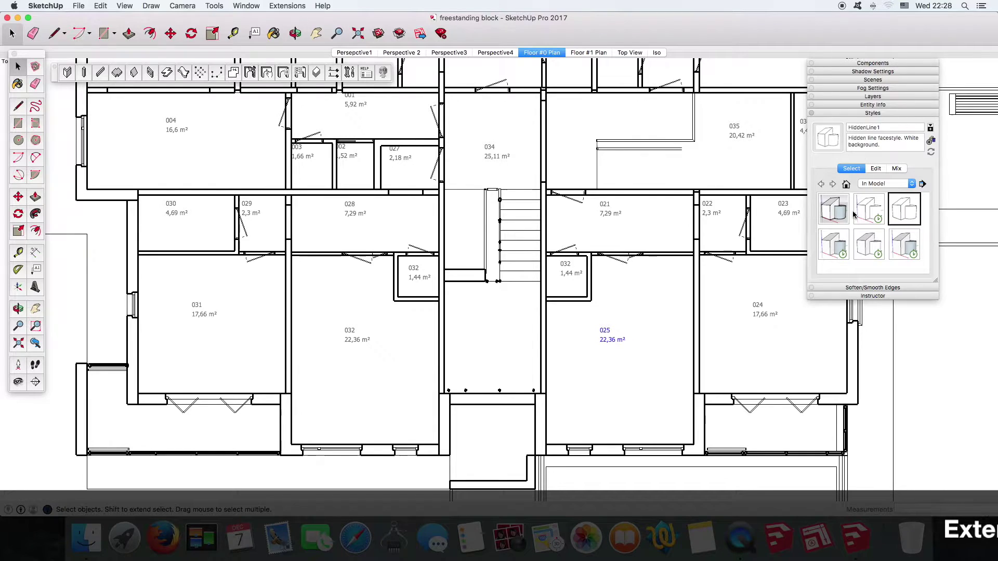
Step: Switch to the Shaded with Textures style and start selecting rooms, beginning with 032 and 005
left_click(871, 250)
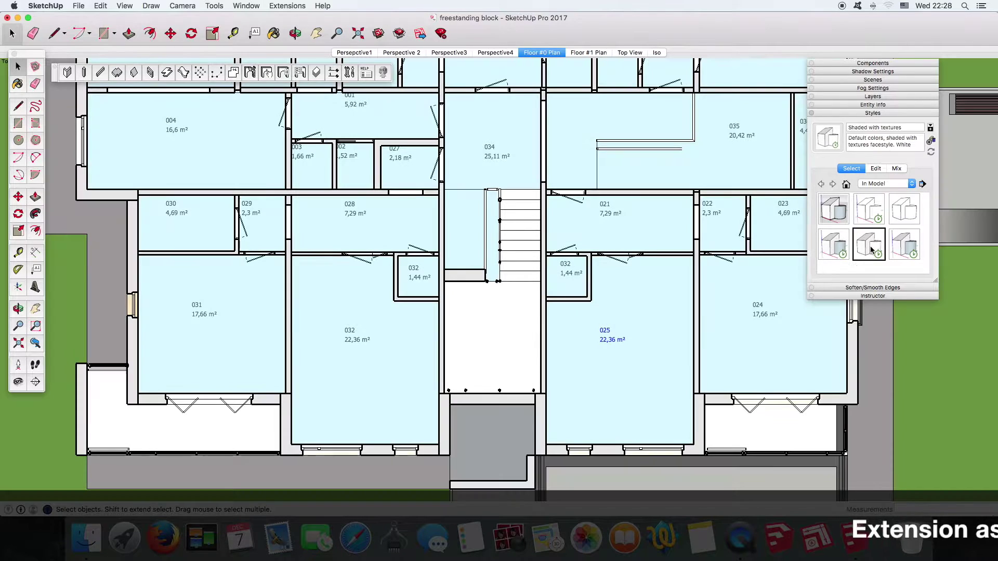
left_click(847, 114)
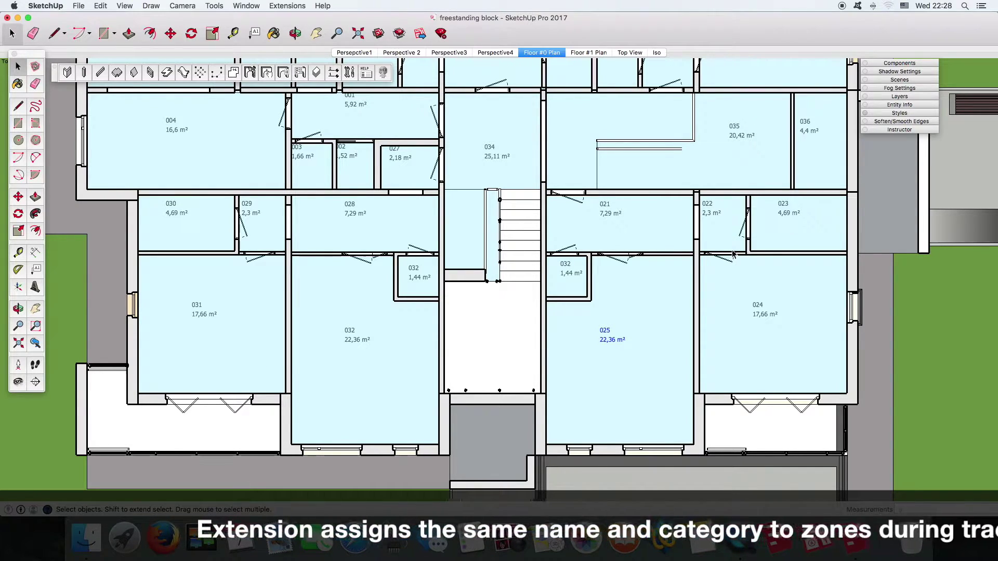
left_click(383, 363)
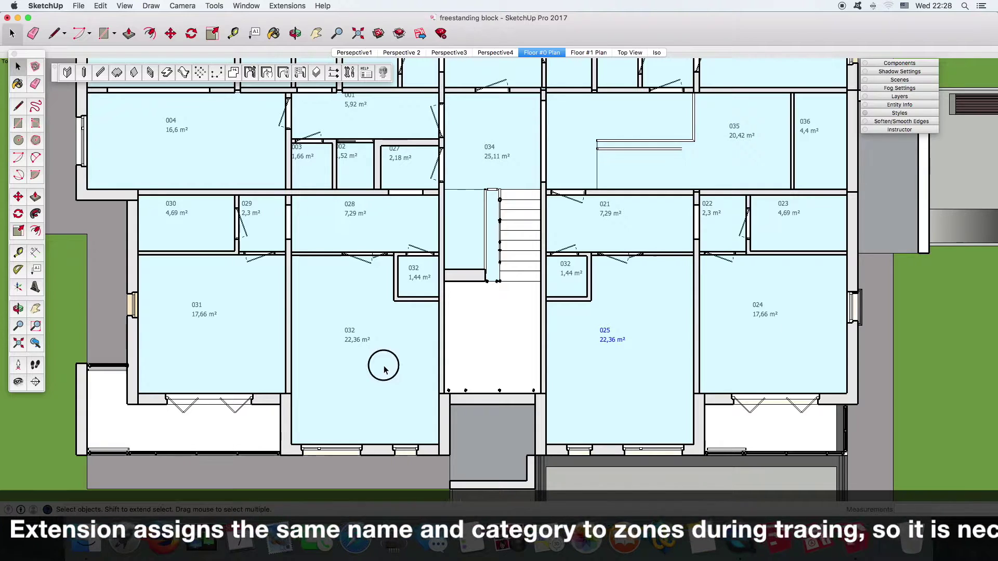
scroll(411, 400, "down", 2)
scroll(412, 404, "down", 2)
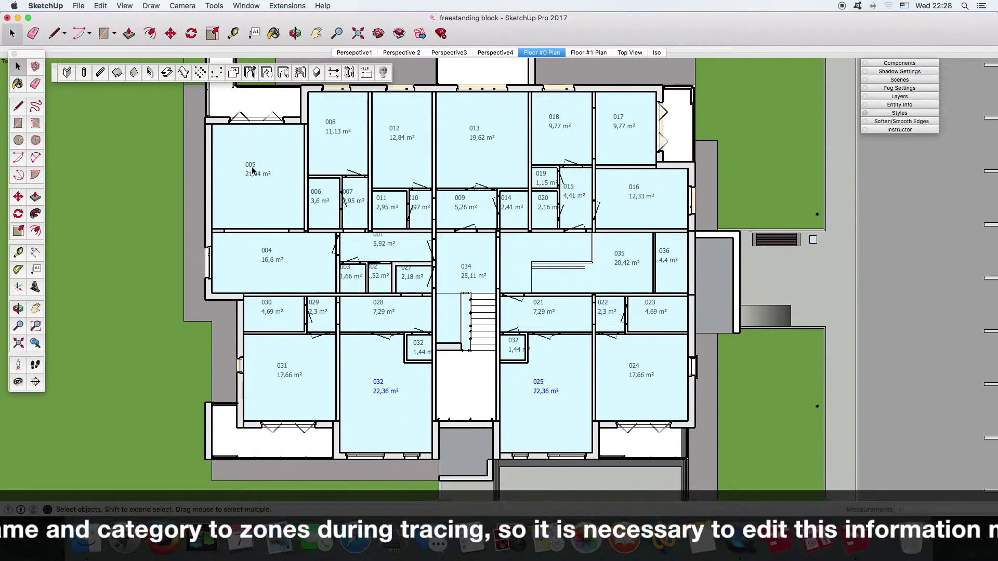
left_click(257, 174)
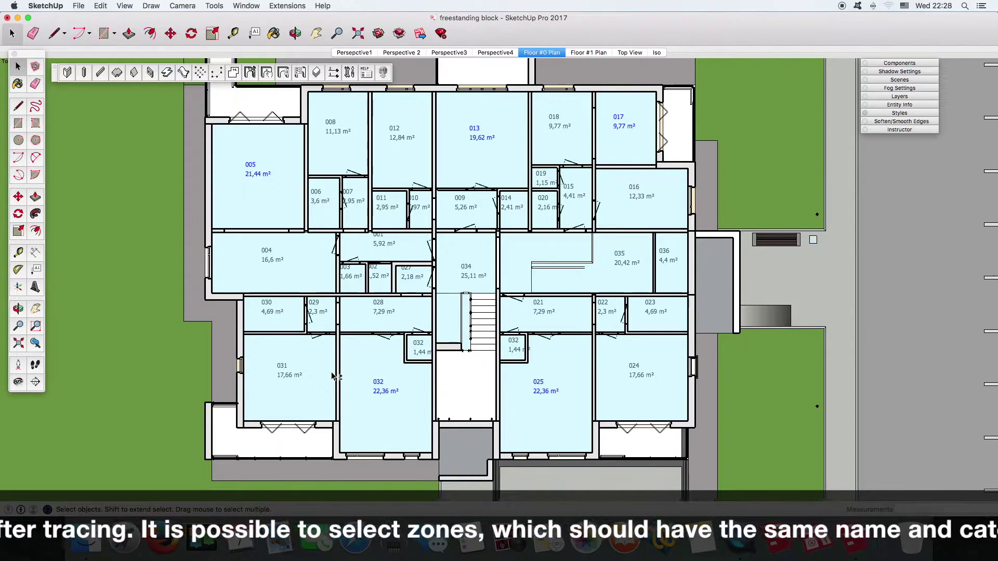
Step: Set the category of the five selected rooms to #Living
left_click(270, 75)
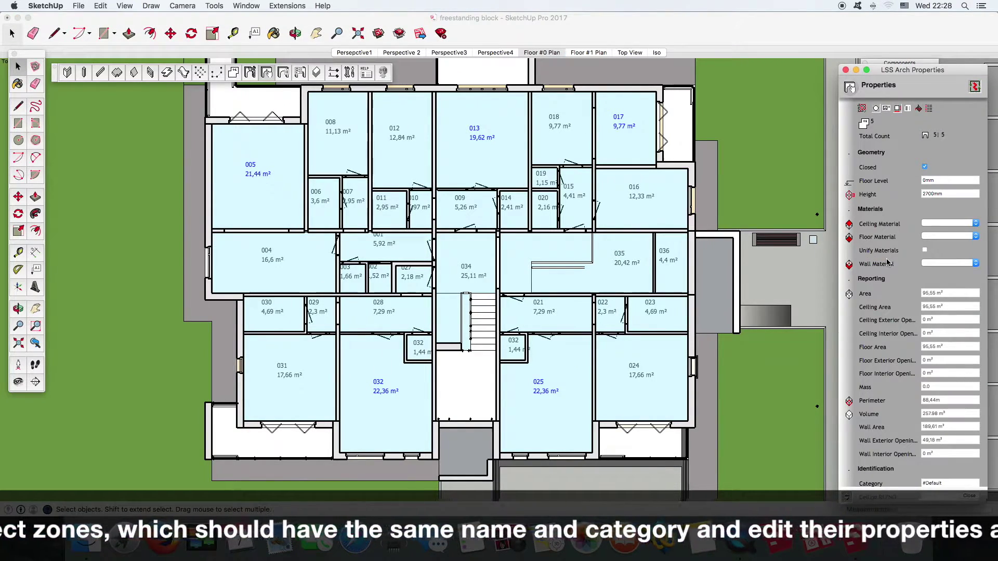
scroll(900, 341, "down", 5)
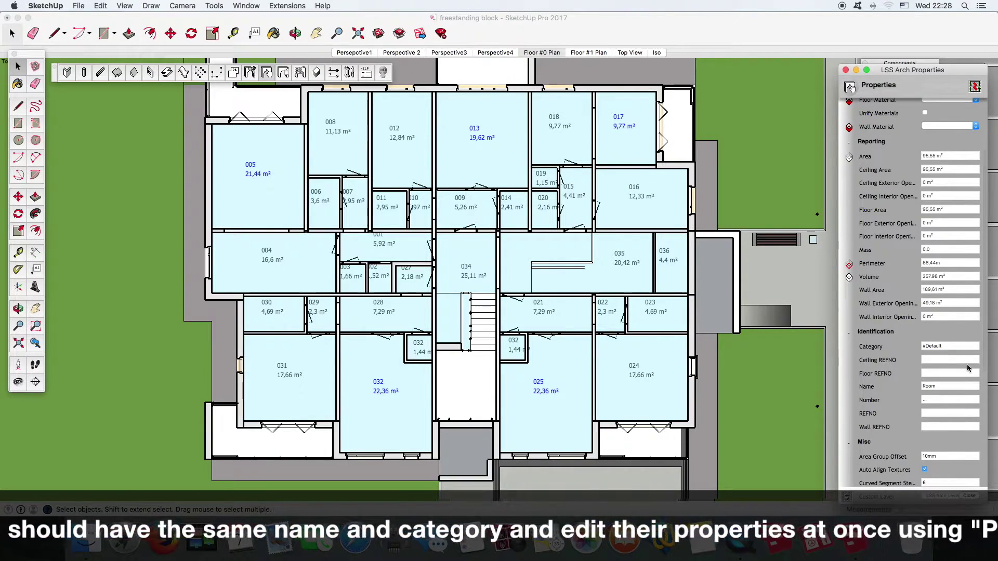
left_click(927, 346)
double_click(926, 346)
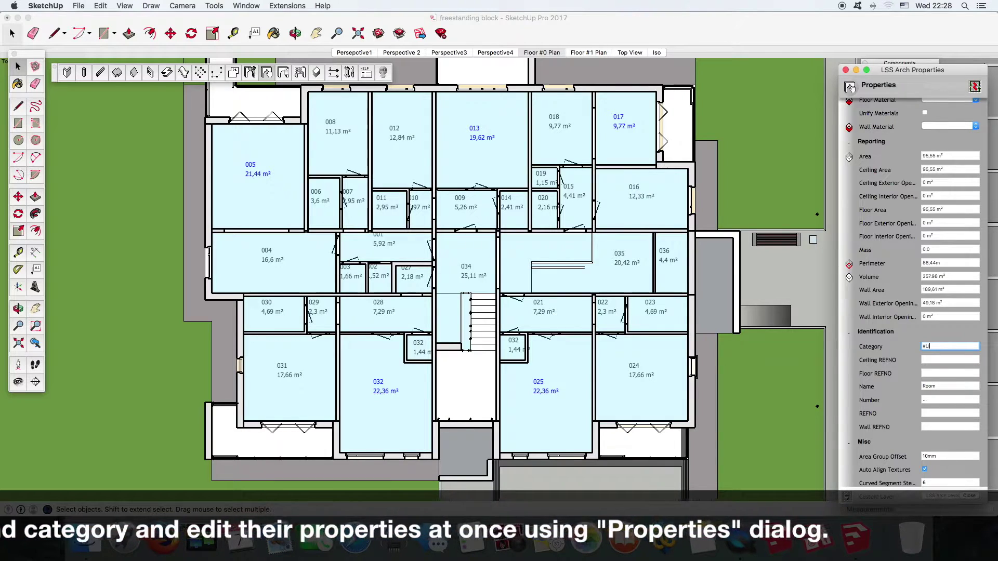
type("#Living")
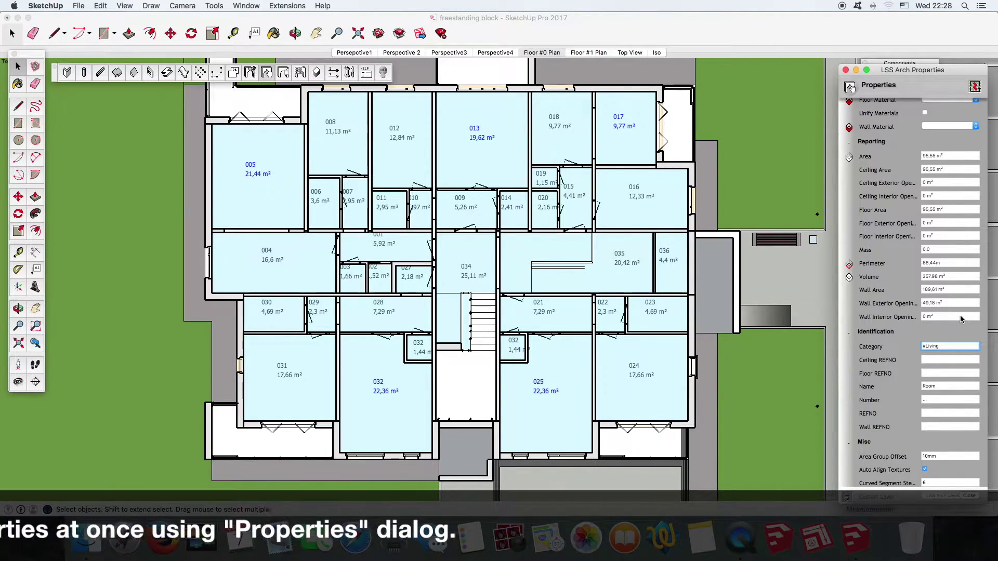
scroll(938, 238, "up", 1)
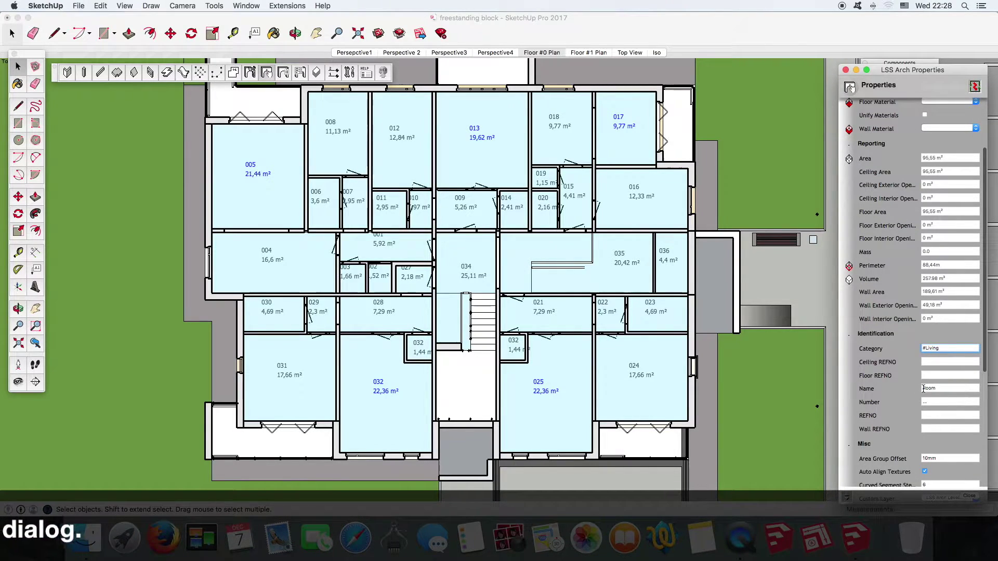
key("Return")
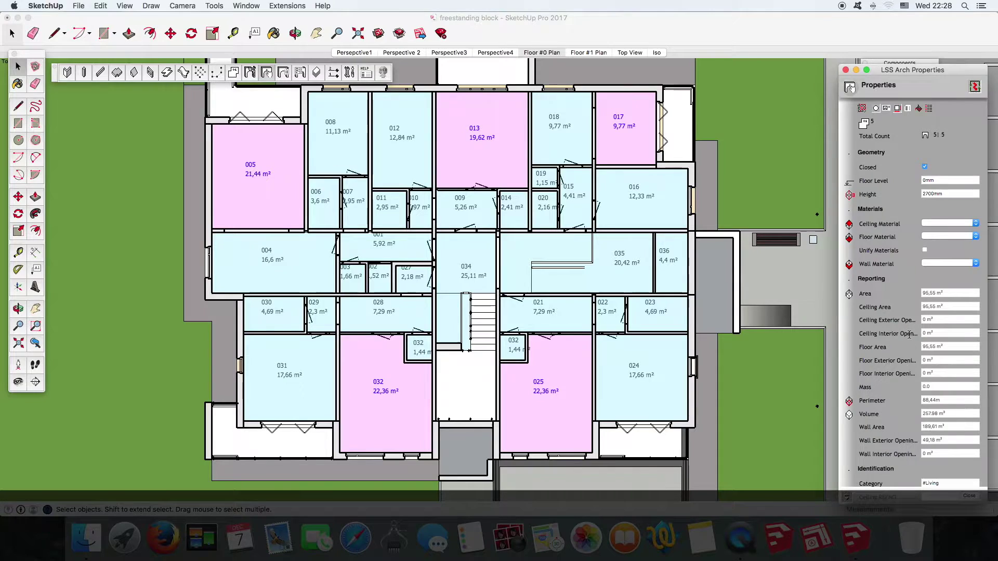
Step: Name the selected rooms 'Living R'
scroll(909, 334, "down", 10)
left_click(950, 202)
type("Living R")
key("Return")
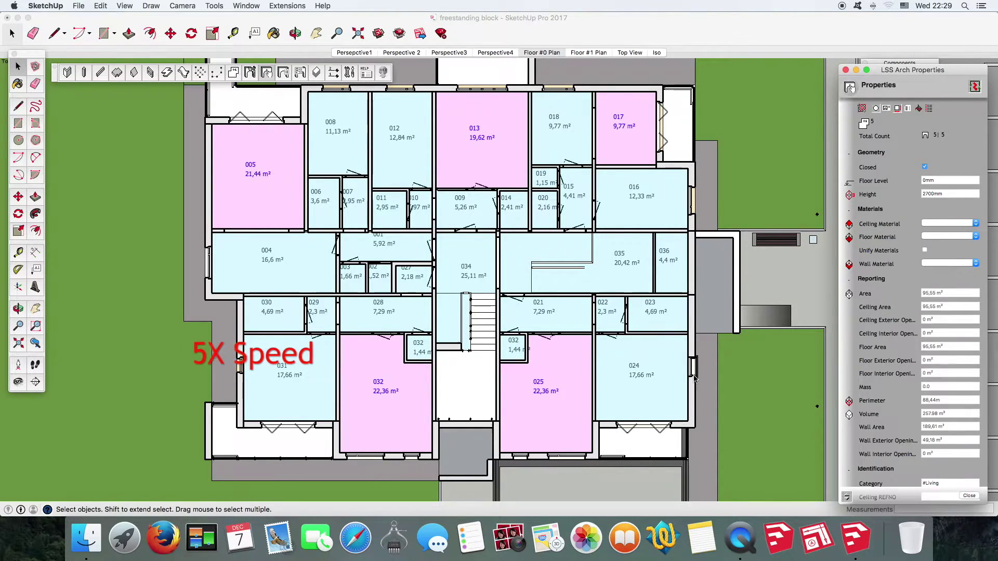
Step: Select rooms 031, 024, 008, 012 and 016 and name them Bedroom
left_click(647, 376)
left_click(318, 370, "shift")
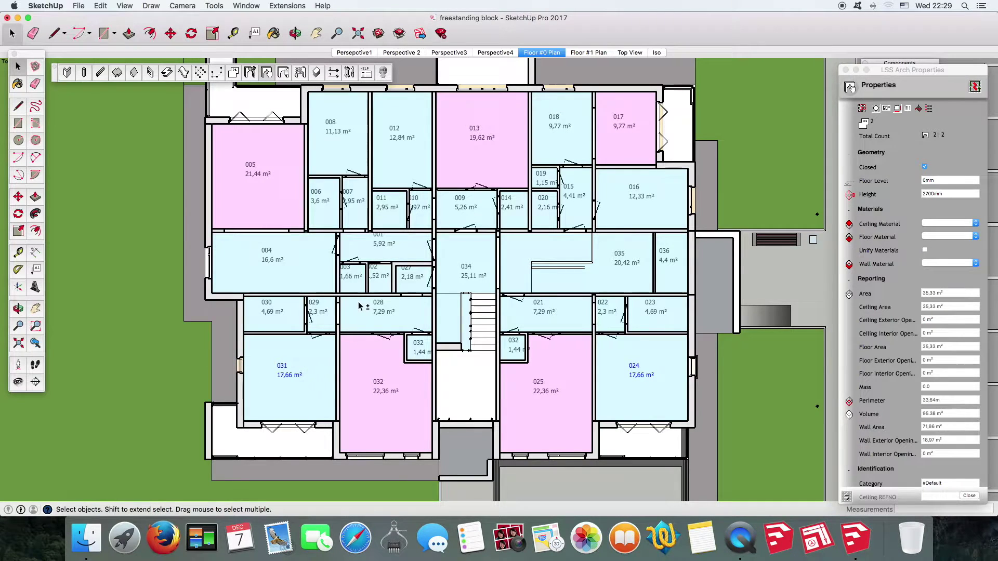
left_click(333, 151, "shift")
left_click(401, 156, "shift")
left_click(649, 221, "shift")
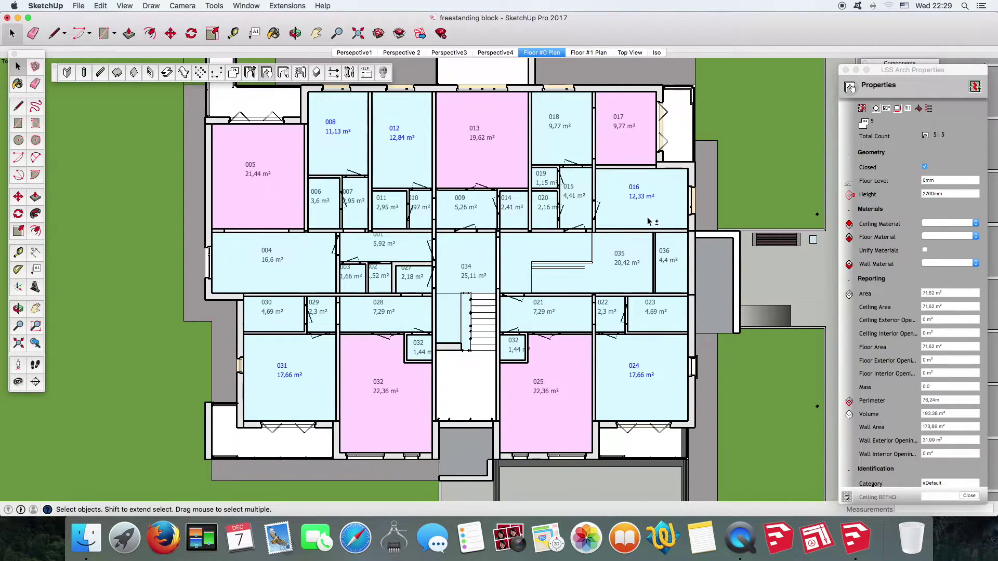
scroll(941, 307, "down", 10)
left_click(958, 145)
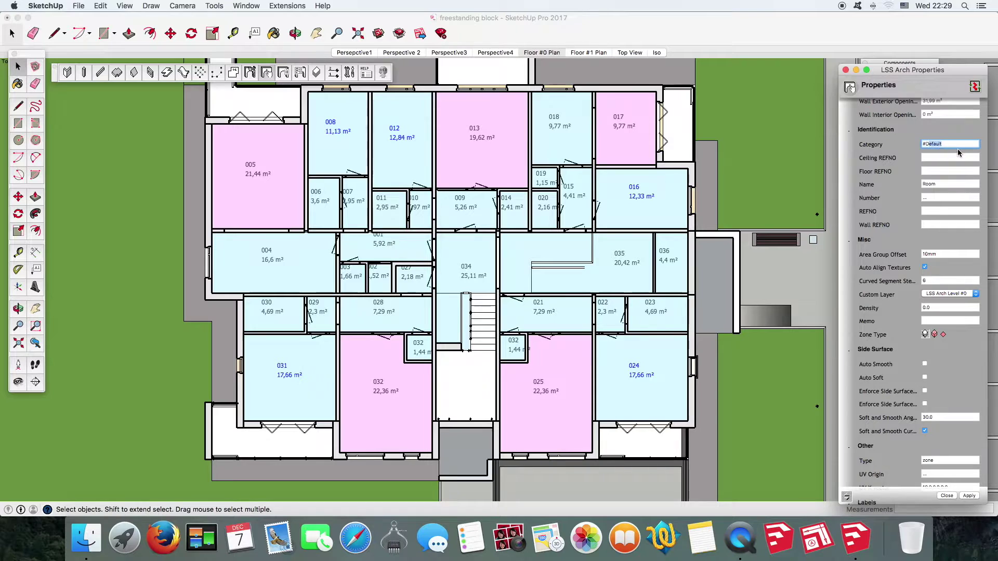
type("#Living")
left_click(945, 185)
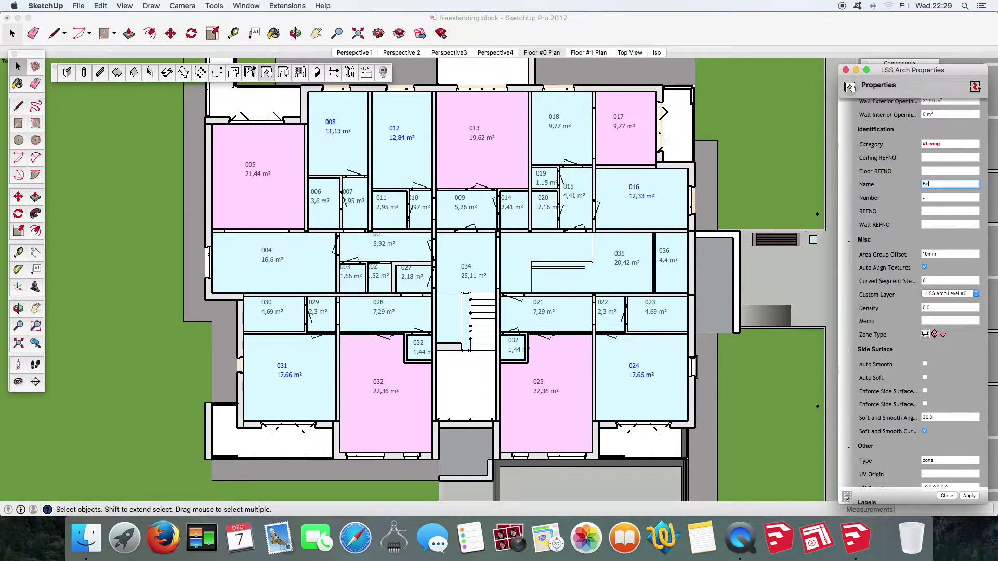
left_click(968, 496)
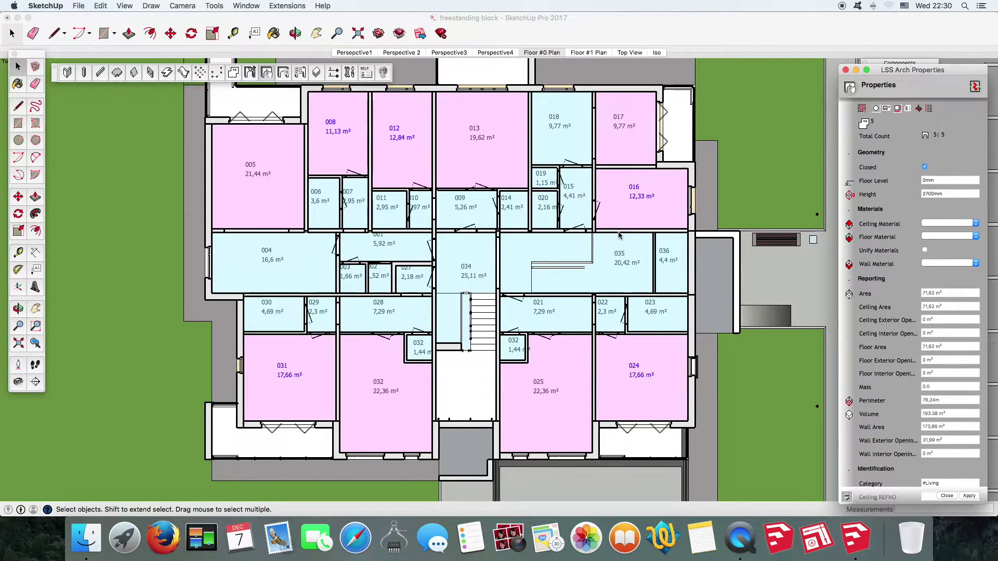
Step: Select rooms 006, 011, 020, 030 and 023 and begin editing their category
left_click(348, 281)
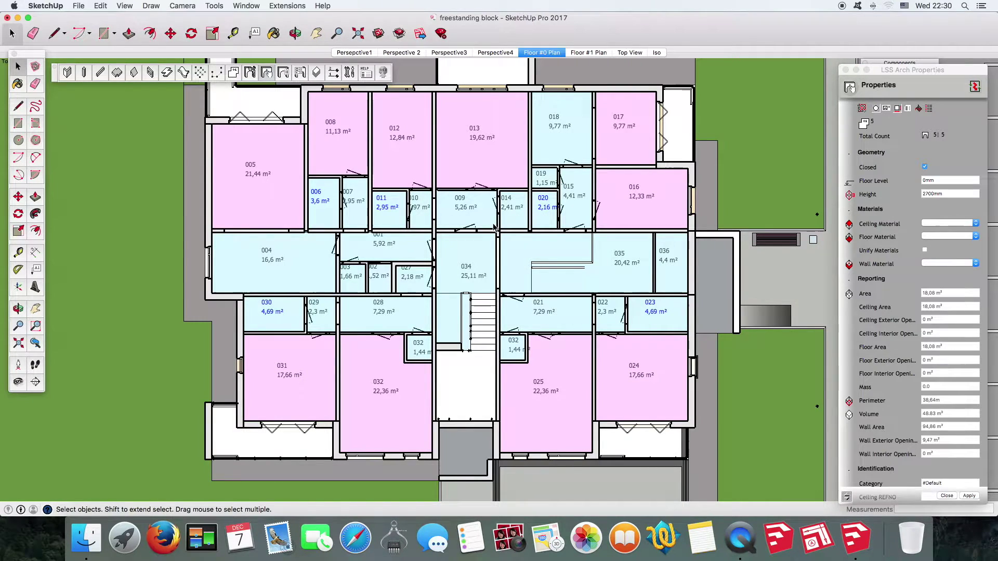
scroll(925, 378, "down", 5)
scroll(925, 378, "down", 5)
left_click(925, 377)
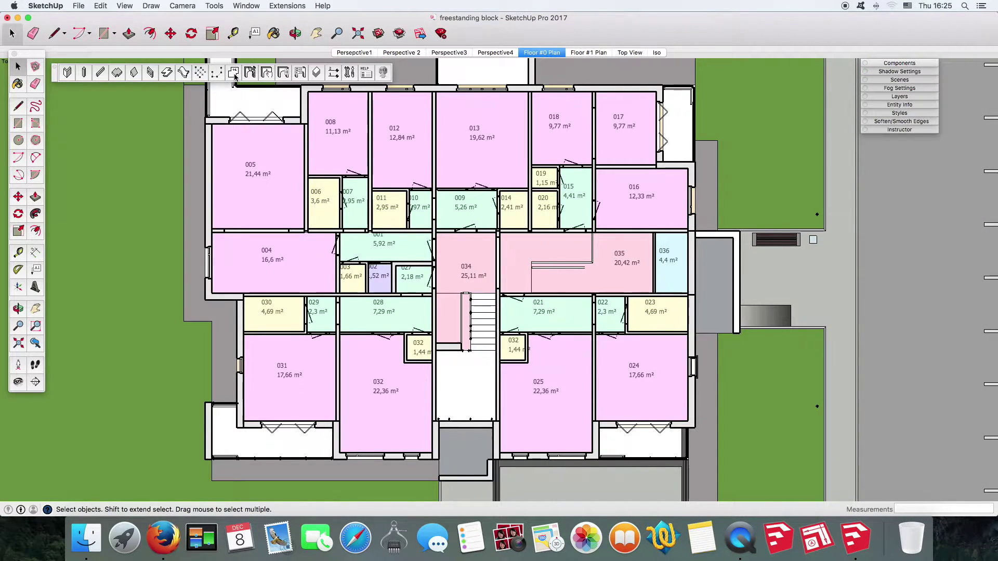
Step: Set the category of room 036 (Tambour) to #Public Use
left_click(232, 74)
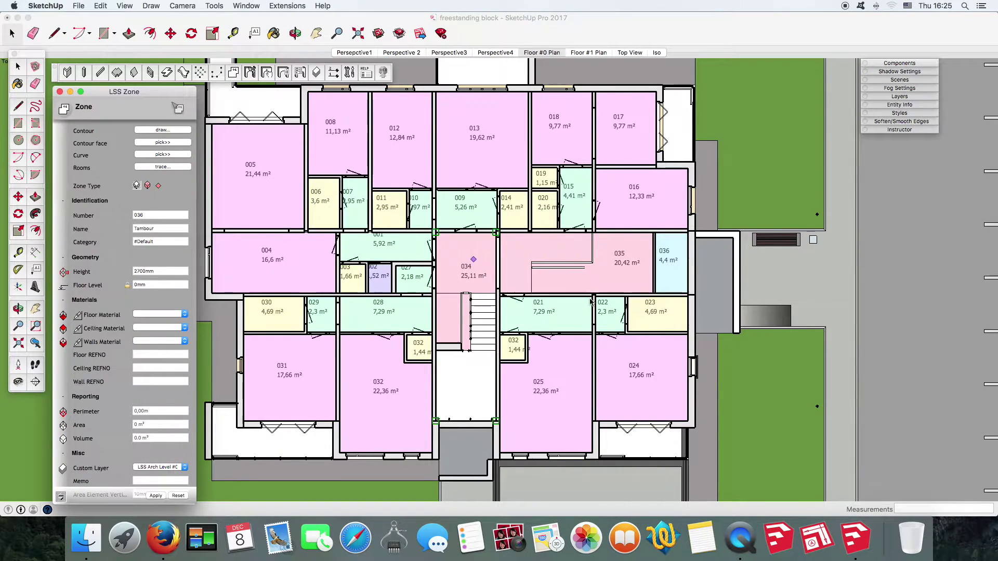
left_click(671, 265)
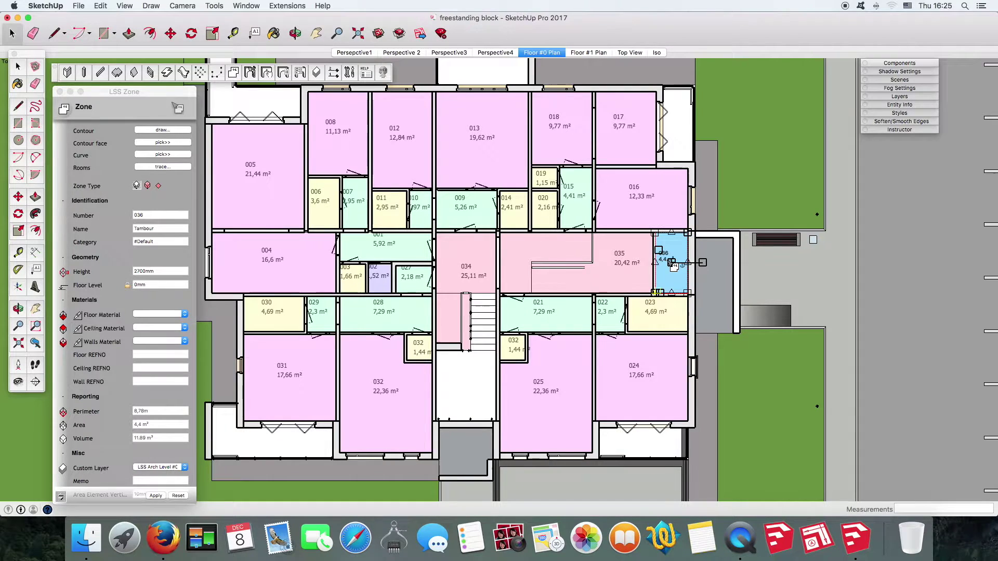
left_click(175, 241)
key("BackSpace")
key("BackSpace")
key("BackSpace")
key("BackSpace")
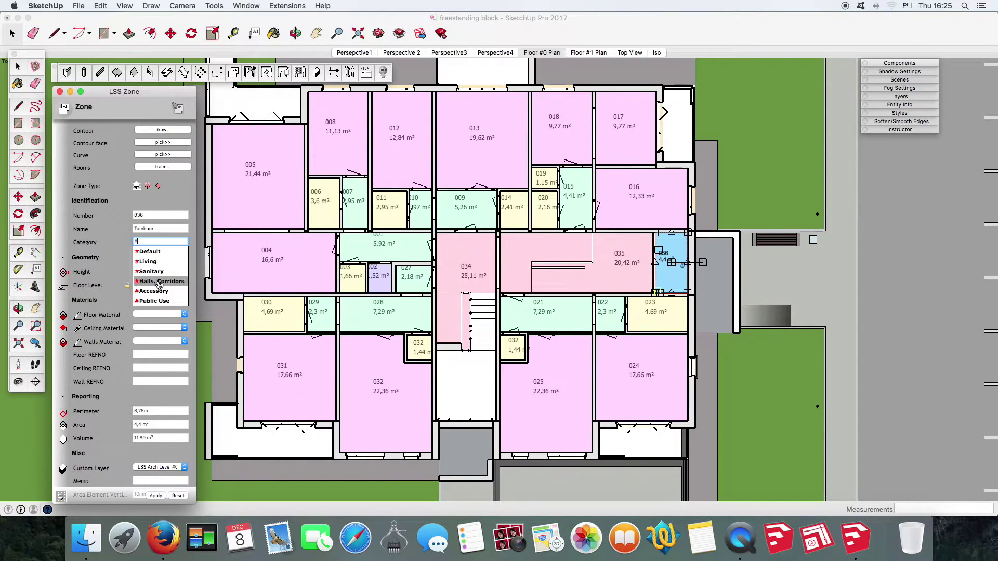
left_click(167, 303)
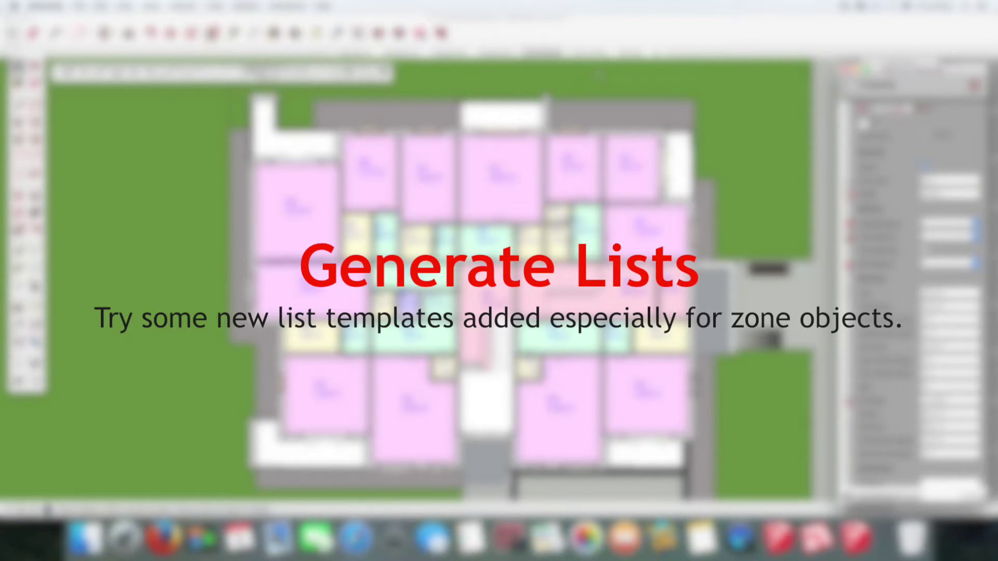
Step: Open List Arch Objects and preview the Categories template before returning to Rooms
left_click(300, 73)
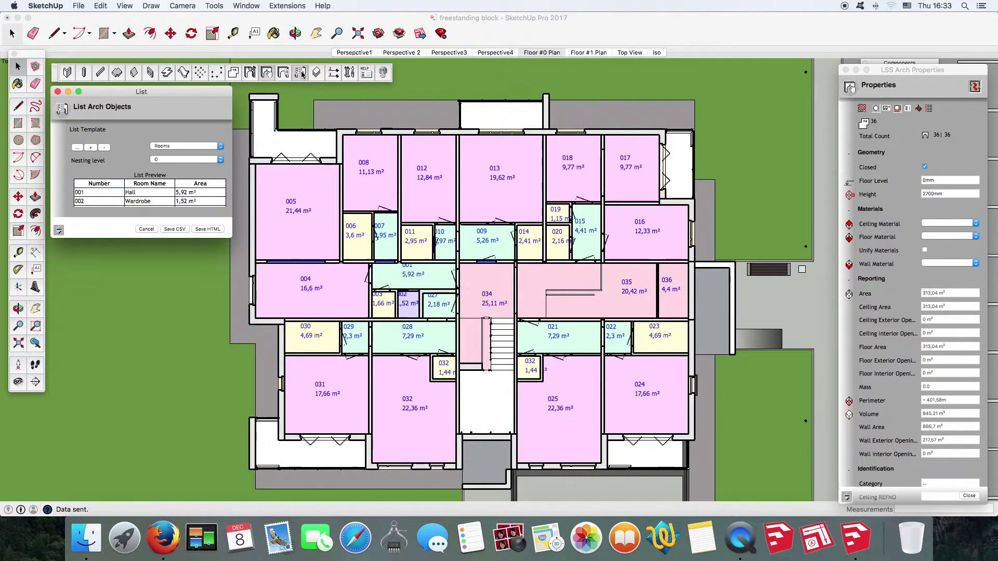
left_click(221, 147)
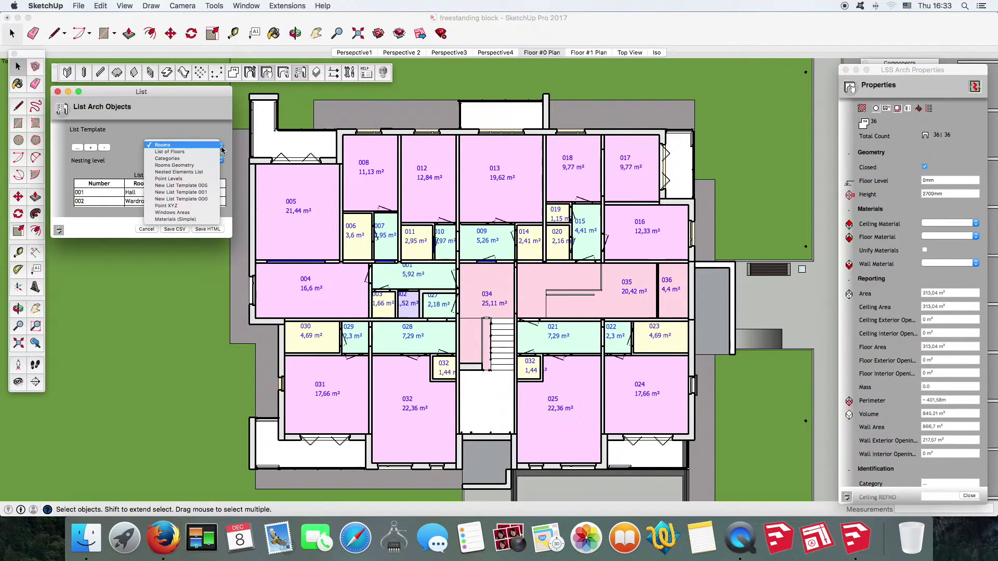
left_click(200, 160)
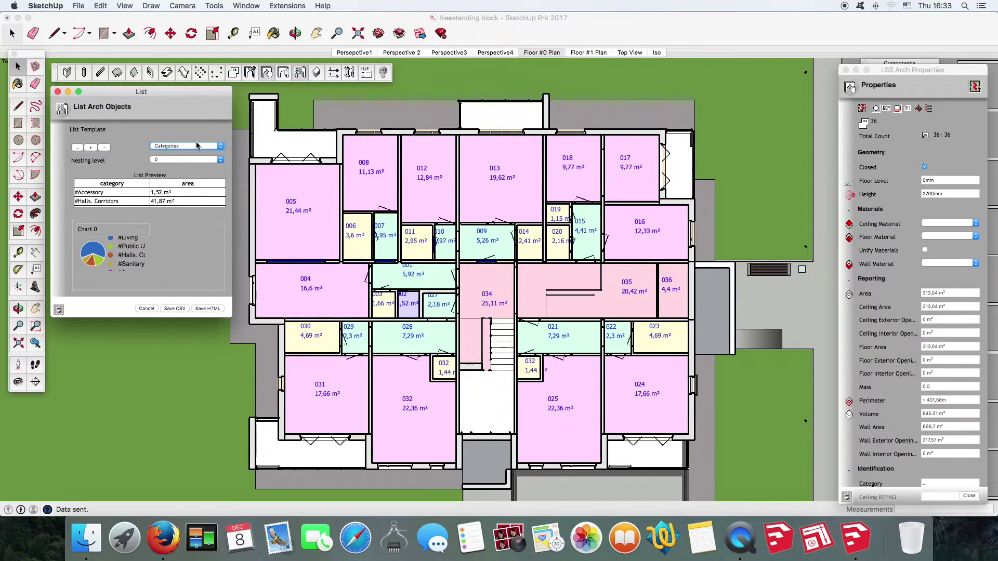
left_click(221, 151)
left_click(188, 132)
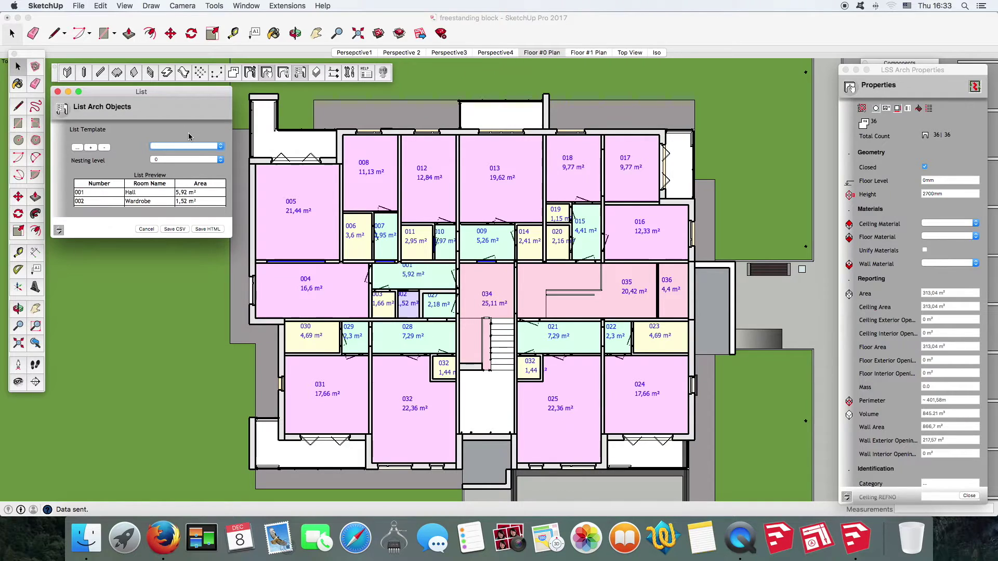
Step: Save the rooms list as an HTML file named rooms_list.html
left_click(209, 230)
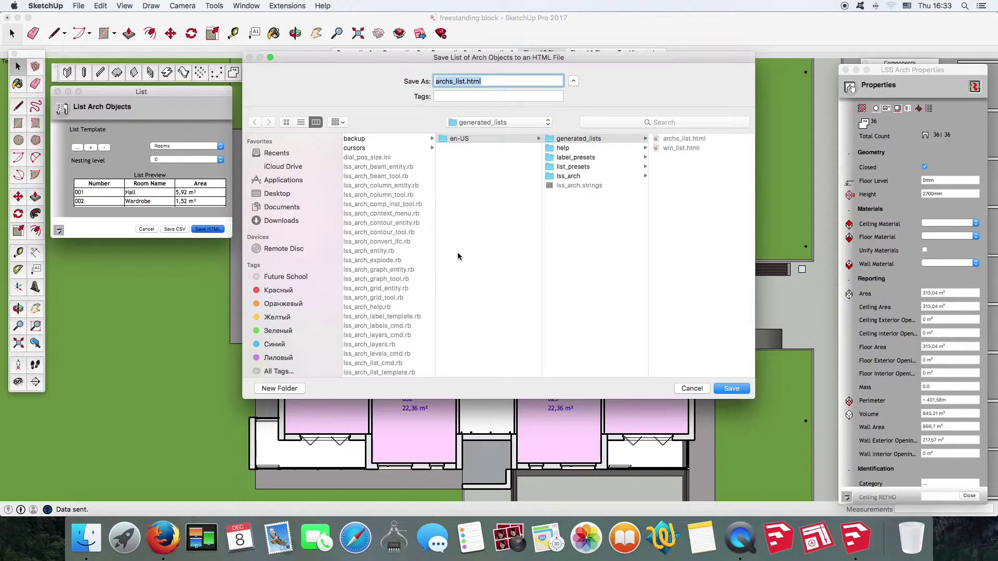
left_click(453, 83)
key("BackSpace")
key("BackSpace")
key("BackSpace")
key("BackSpace")
key("BackSpace")
type("rooms")
key("Return")
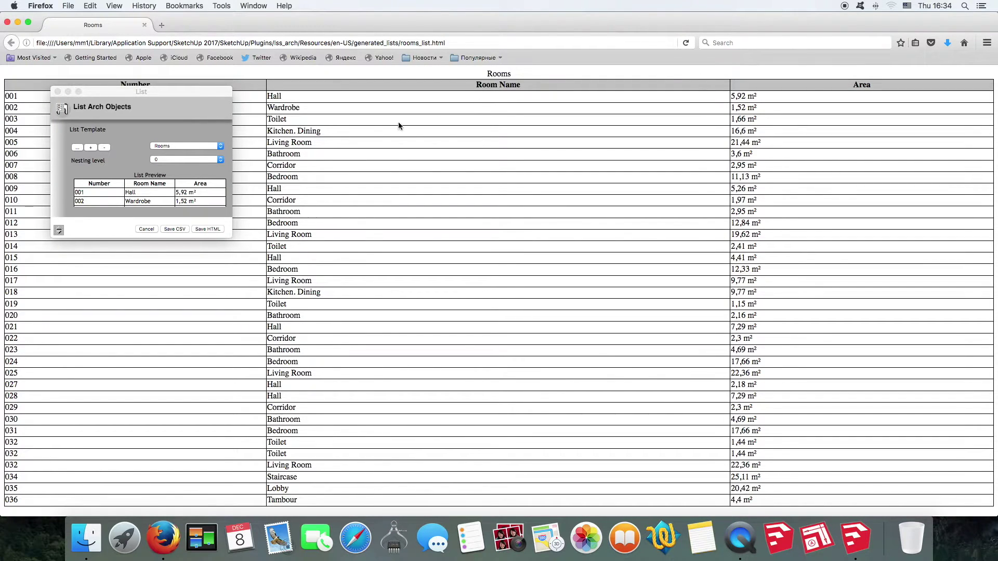
Step: Close the floating List Arch Objects panel over the rooms page
left_click(58, 92)
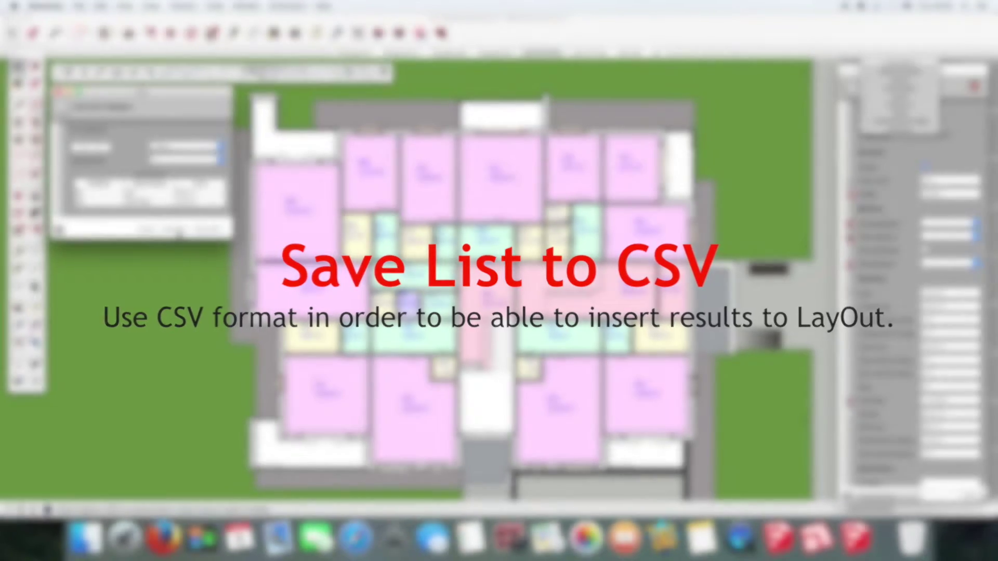
Step: Save the rooms list as a CSV, replacing 'archs' in the file name with 'room'
left_click(177, 231)
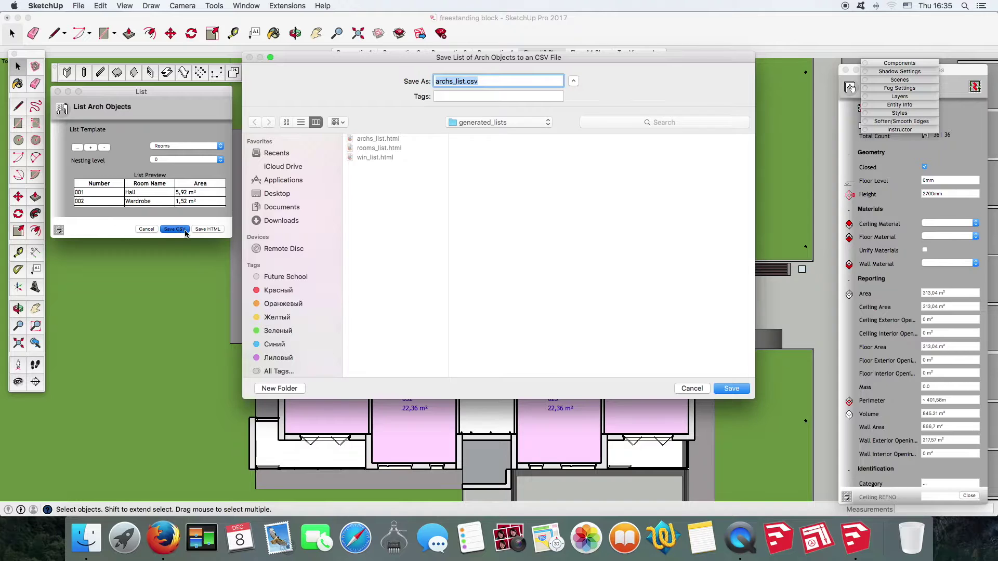
left_click_drag(454, 83, 416, 81)
type("r")
type("oom")
key("Return")
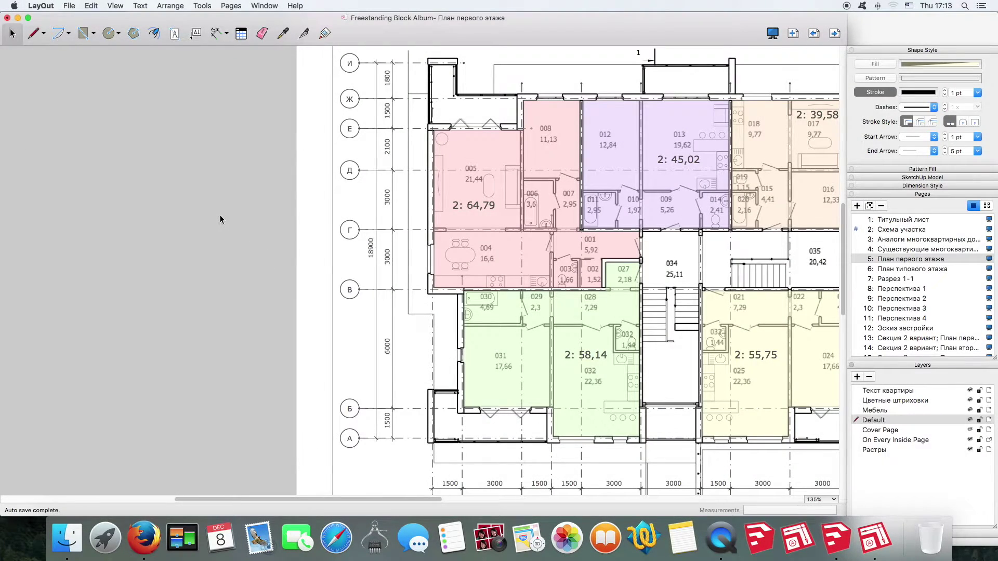
Step: Insert rooms_list.csv as a table and place it left of the floor plan
left_click(69, 6)
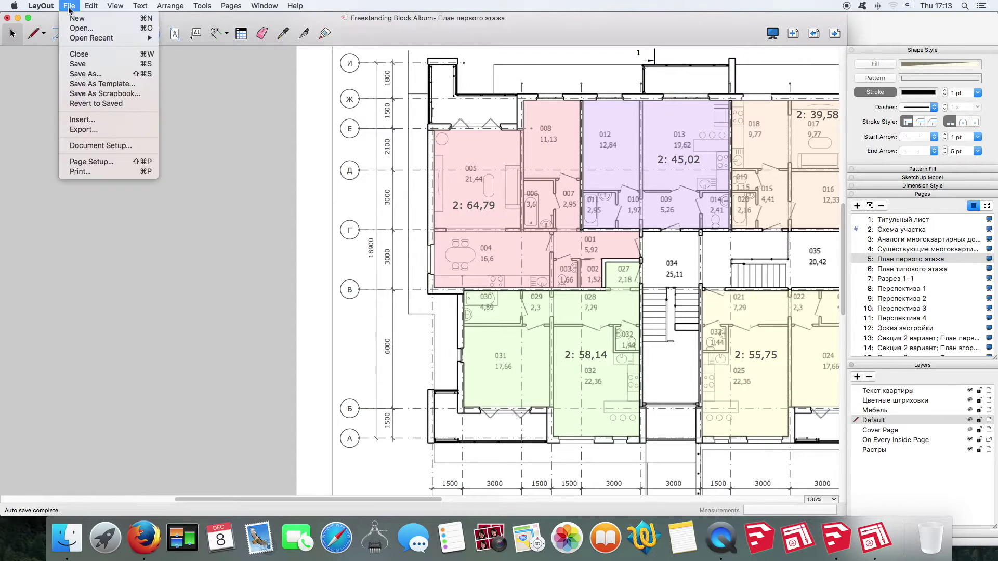
left_click(83, 123)
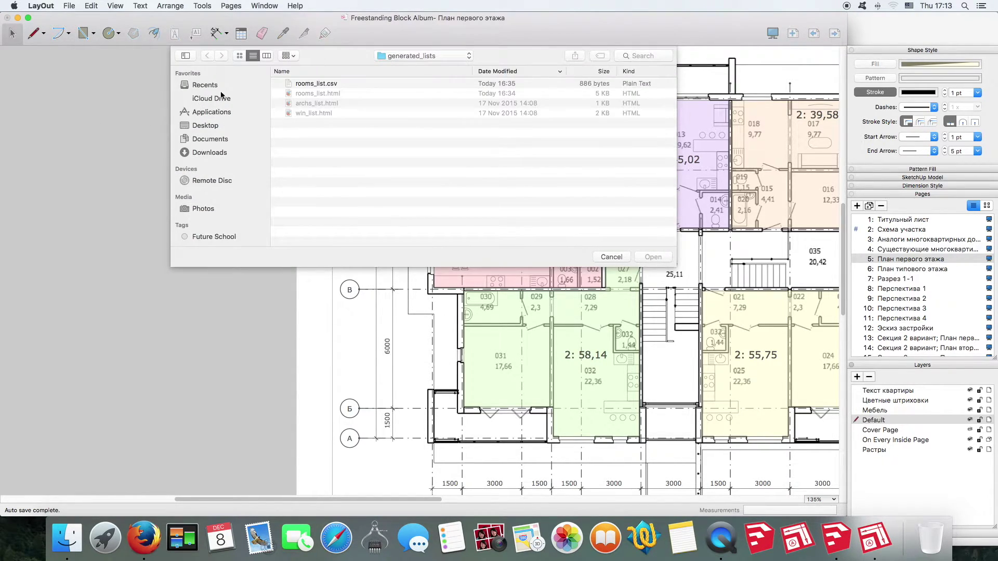
left_click(299, 84)
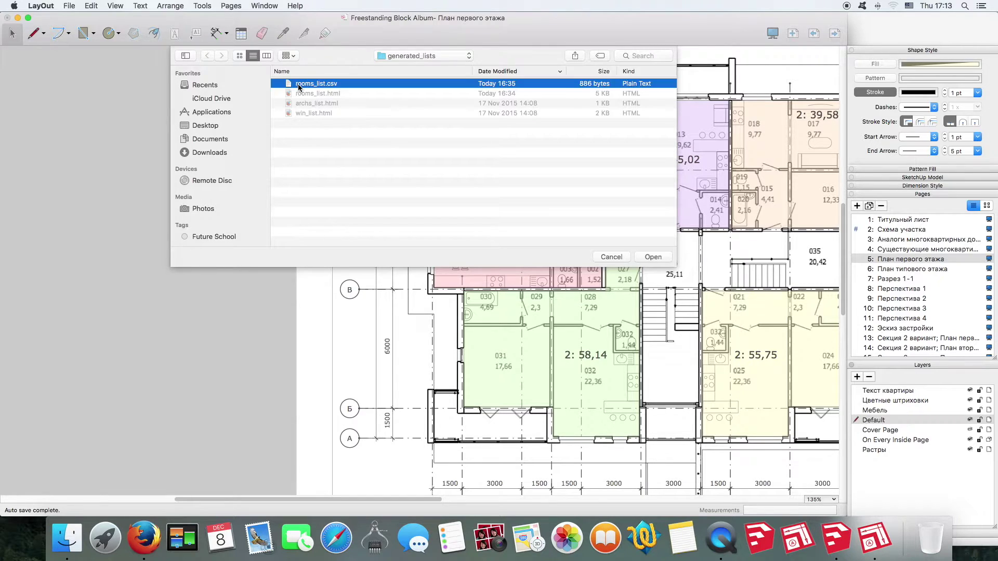
left_click(652, 256)
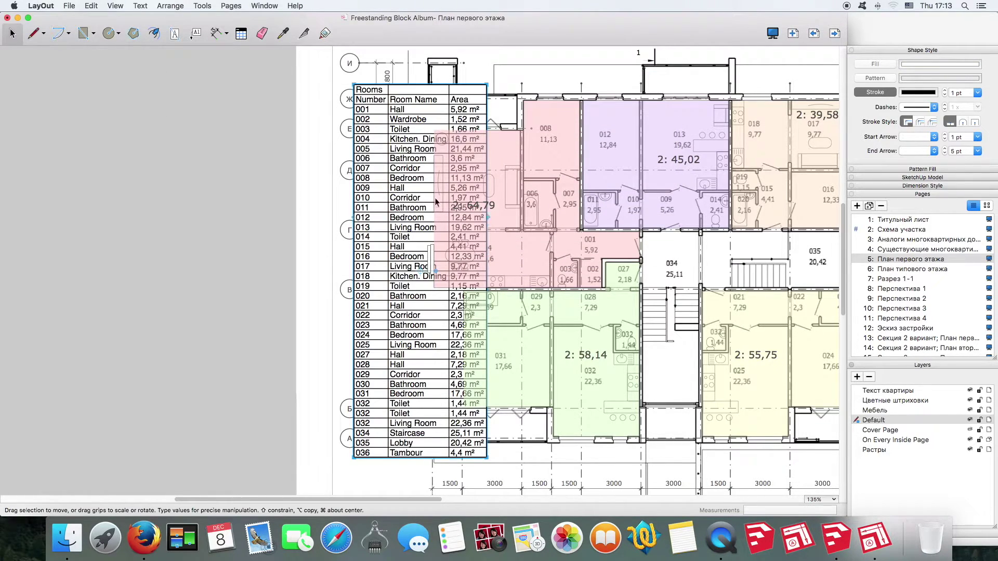
left_click_drag(393, 193, 69, 179)
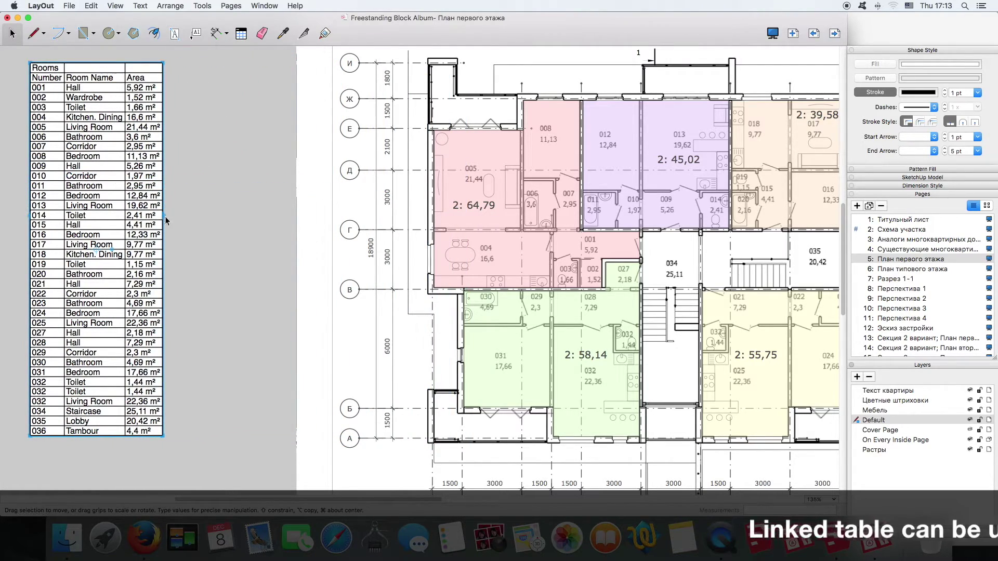
Step: Widen the rooms table, narrow the Number column, widen Room Name, and position it beside the plan
left_click_drag(163, 217, 255, 227)
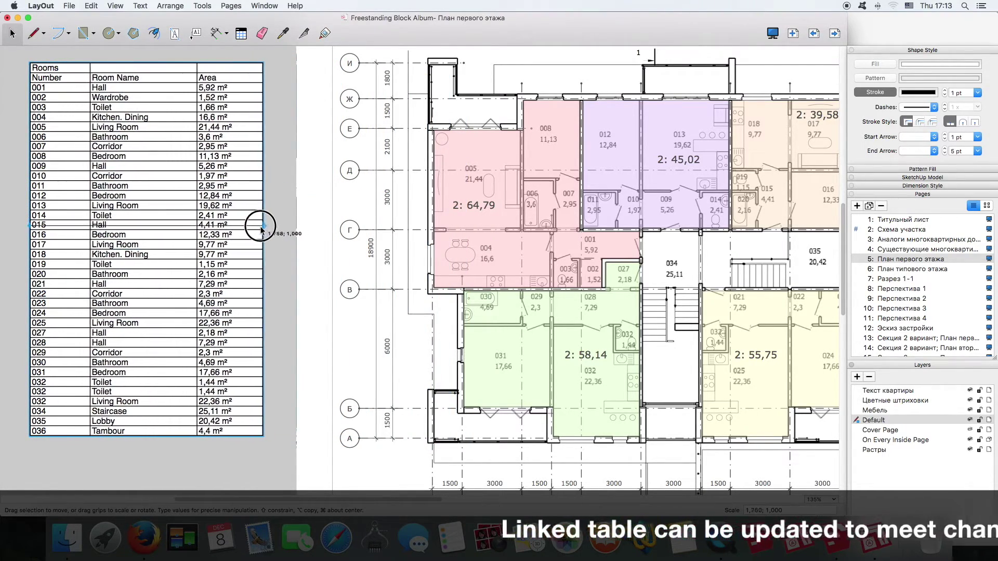
double_click(192, 215)
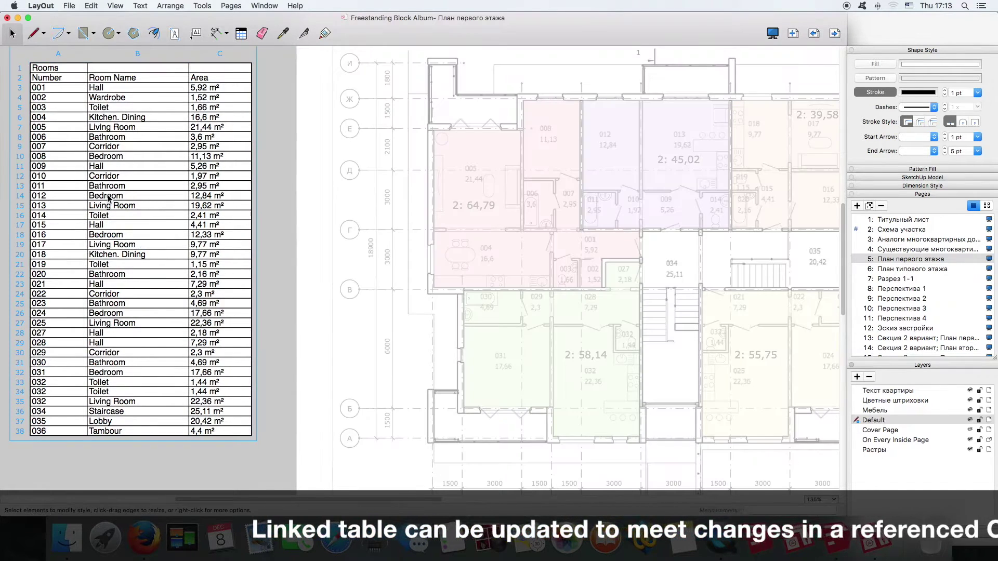
left_click_drag(86, 191, 66, 196)
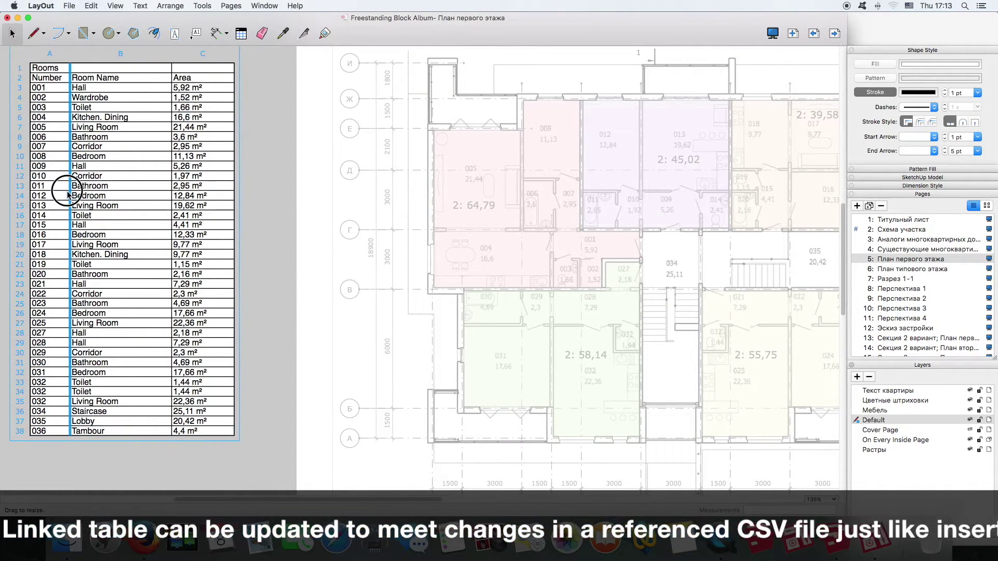
left_click_drag(169, 197, 242, 200)
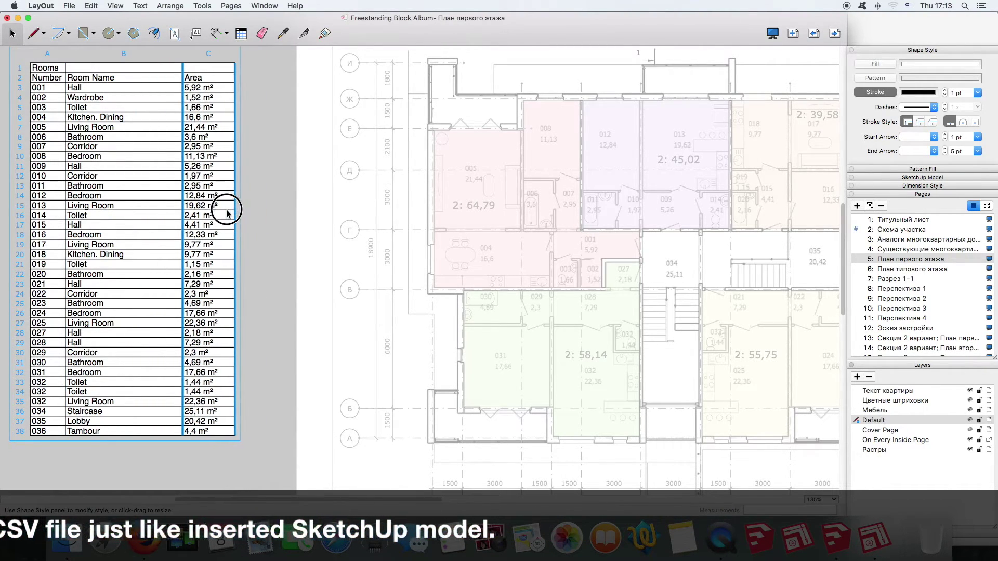
left_click(254, 115)
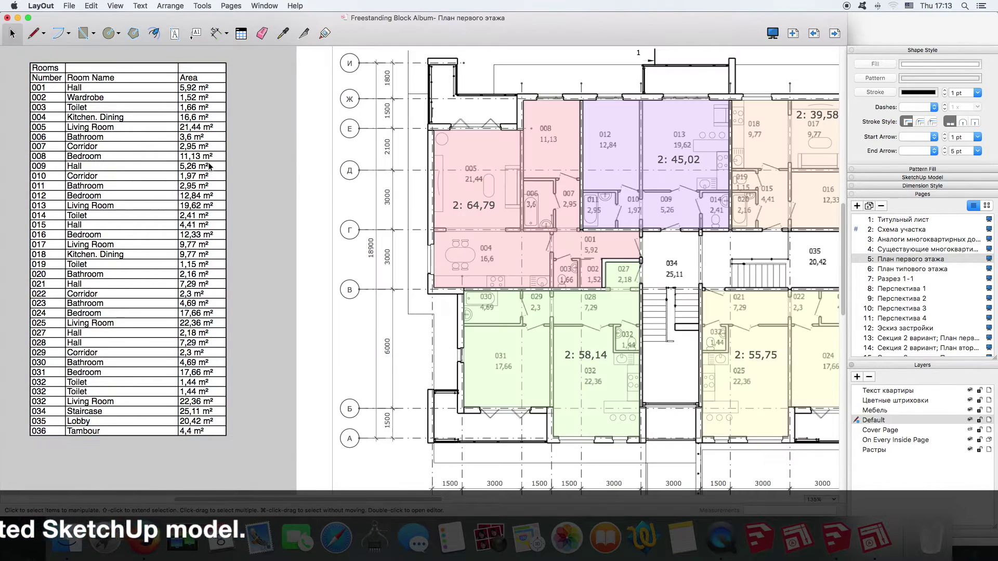
left_click_drag(142, 187, 194, 209)
left_click(37, 144)
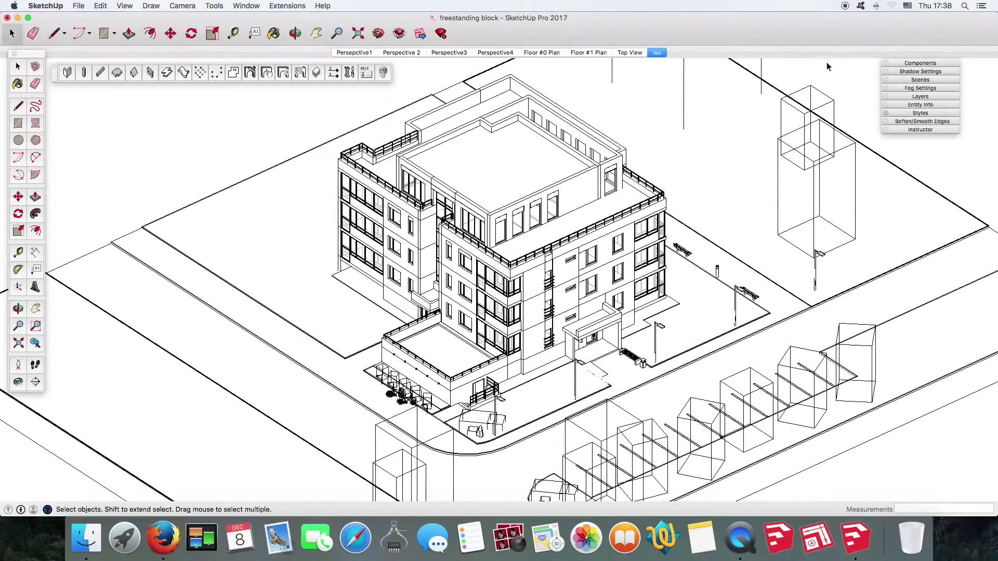
Step: Switch the display style to shaded with textures
left_click(915, 114)
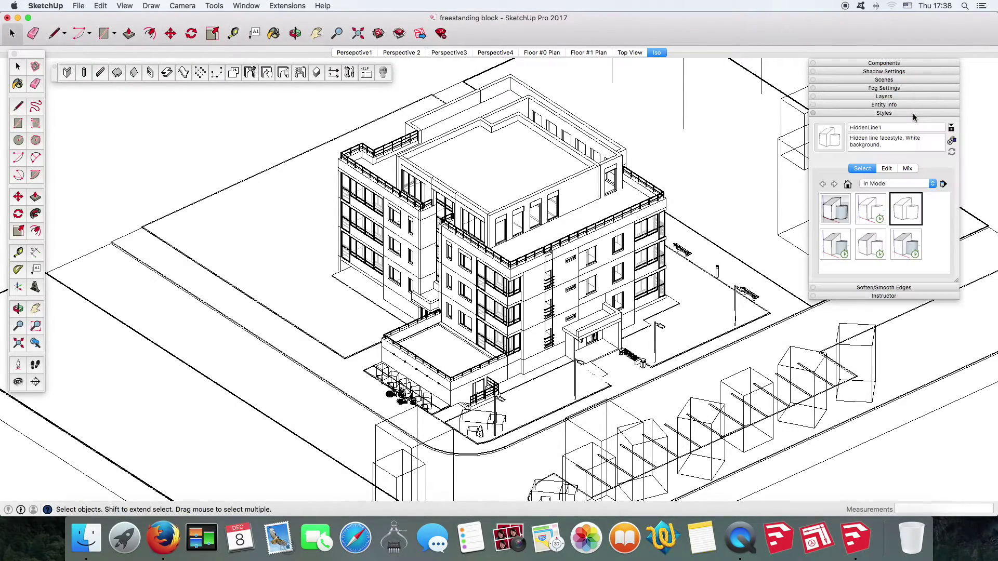
left_click(871, 245)
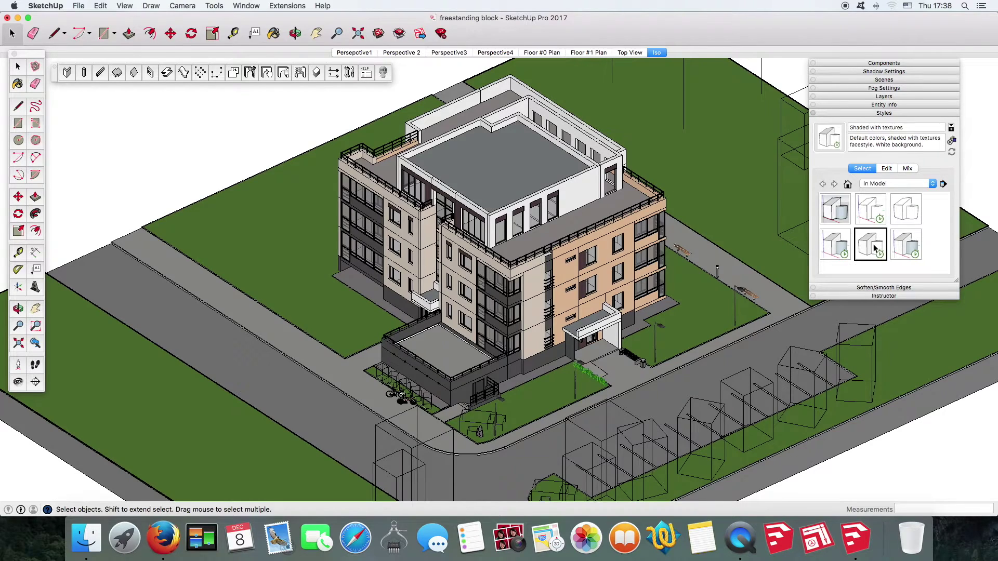
left_click(875, 115)
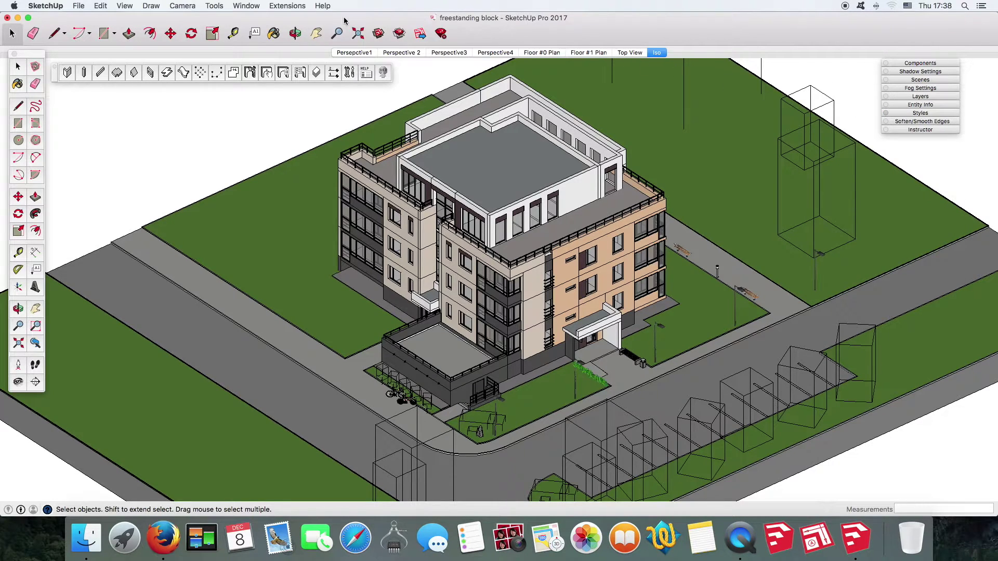
Step: Place a section plane on the side facade and move it deeper into the building
left_click(214, 6)
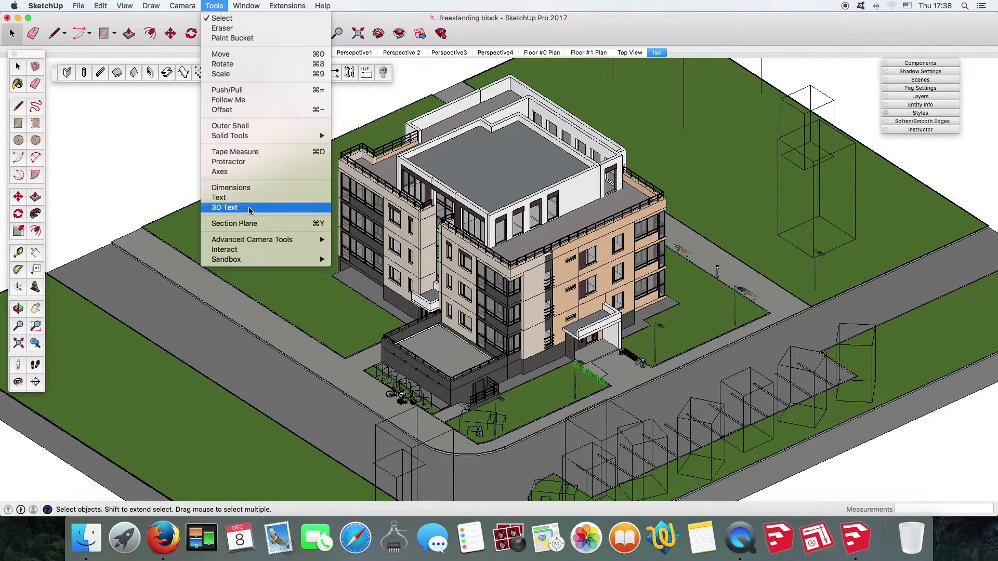
left_click(249, 224)
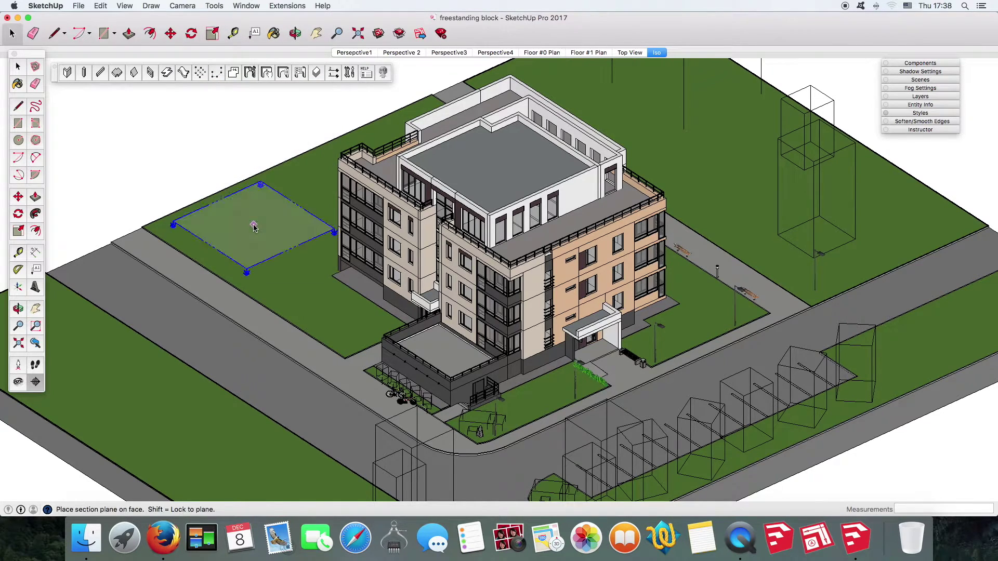
left_click(619, 263)
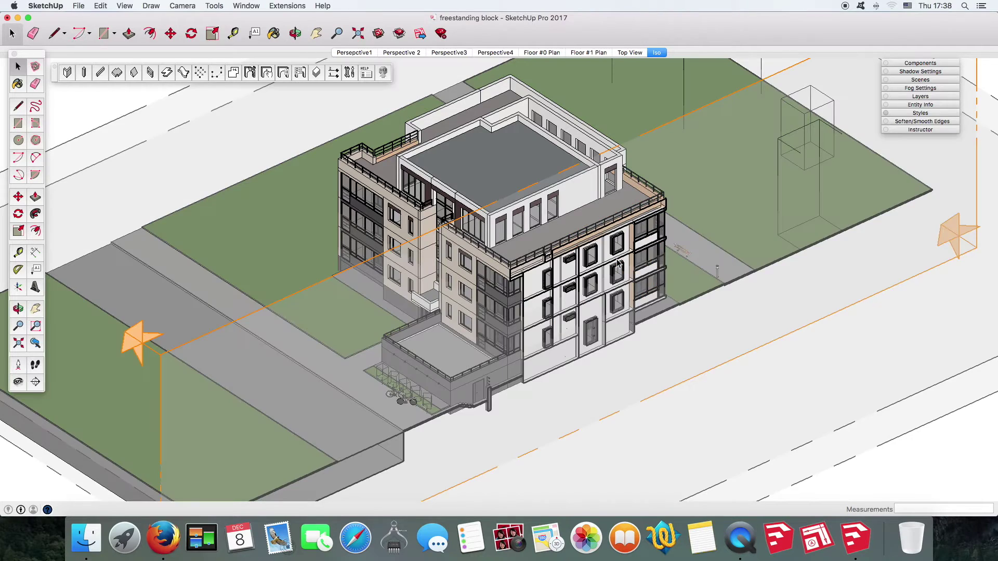
left_click(554, 175)
key("m")
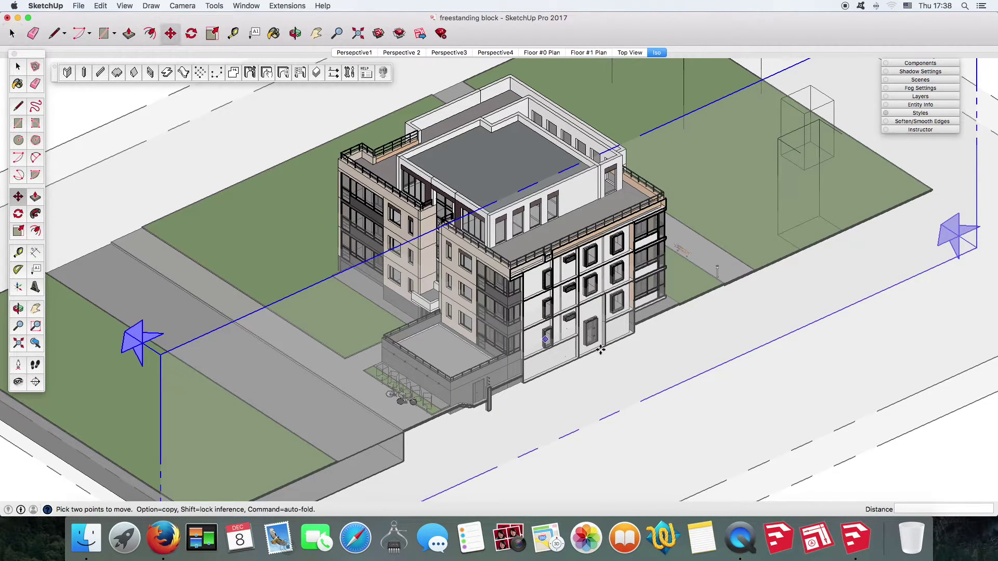
left_click(777, 427)
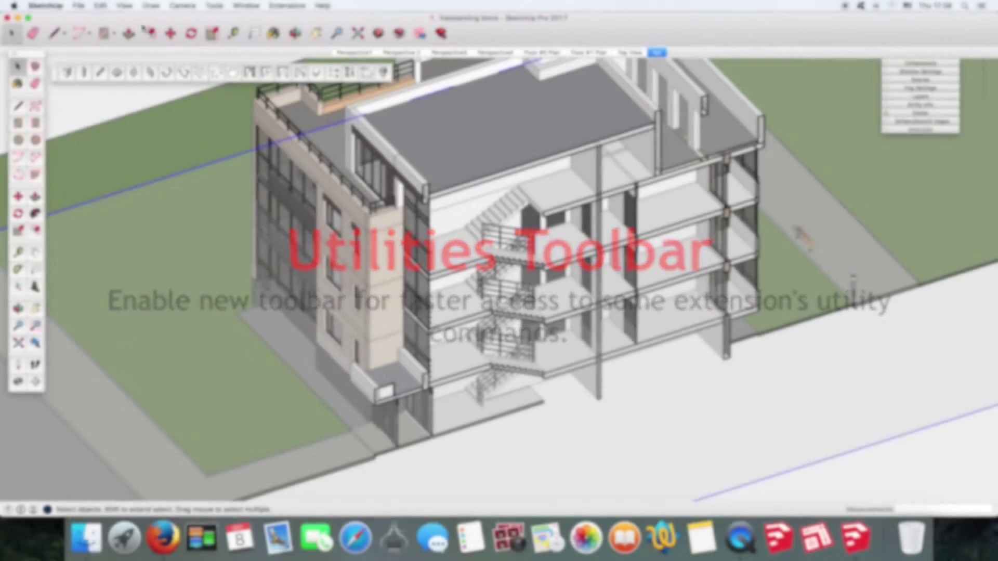
Step: Show the LSS Arch Utilities palette and colour the filled section-cut group red
left_click(124, 6)
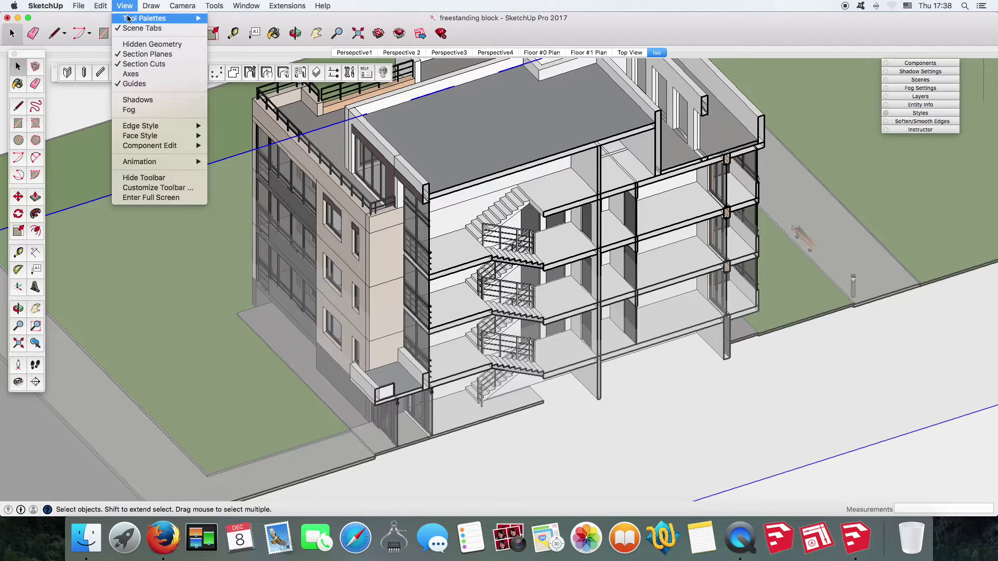
mouse_move(144, 17)
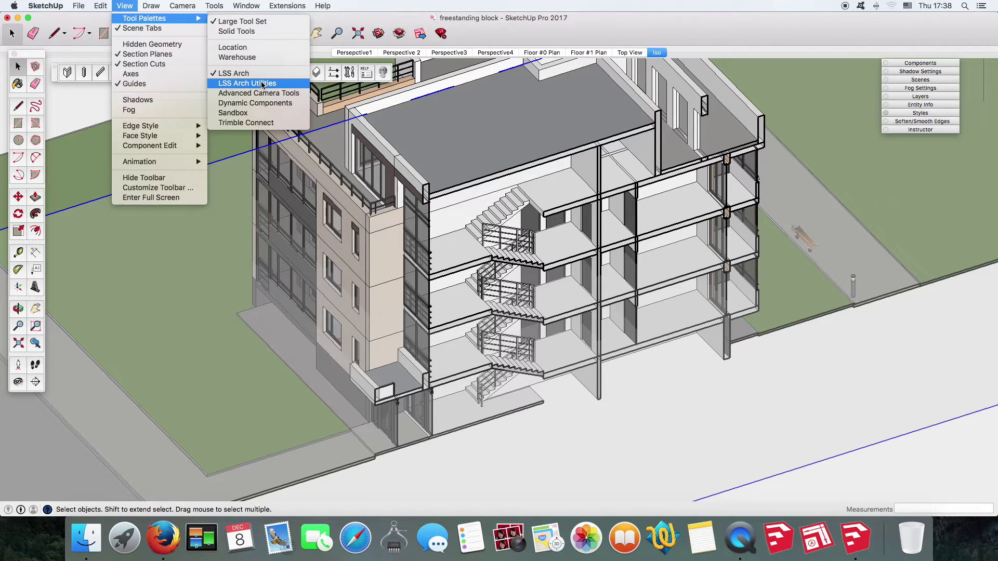
left_click(263, 83)
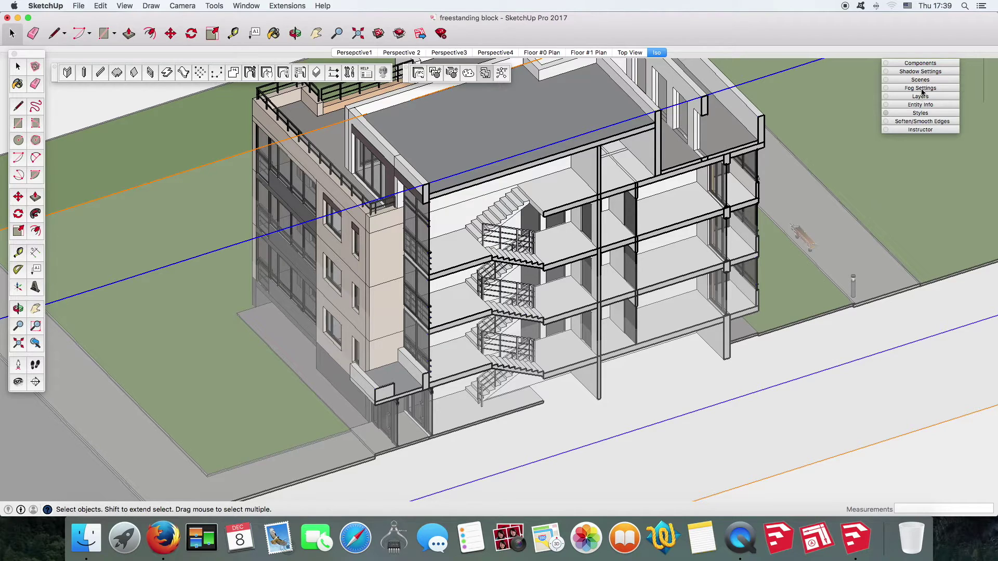
left_click(921, 105)
left_click(822, 142)
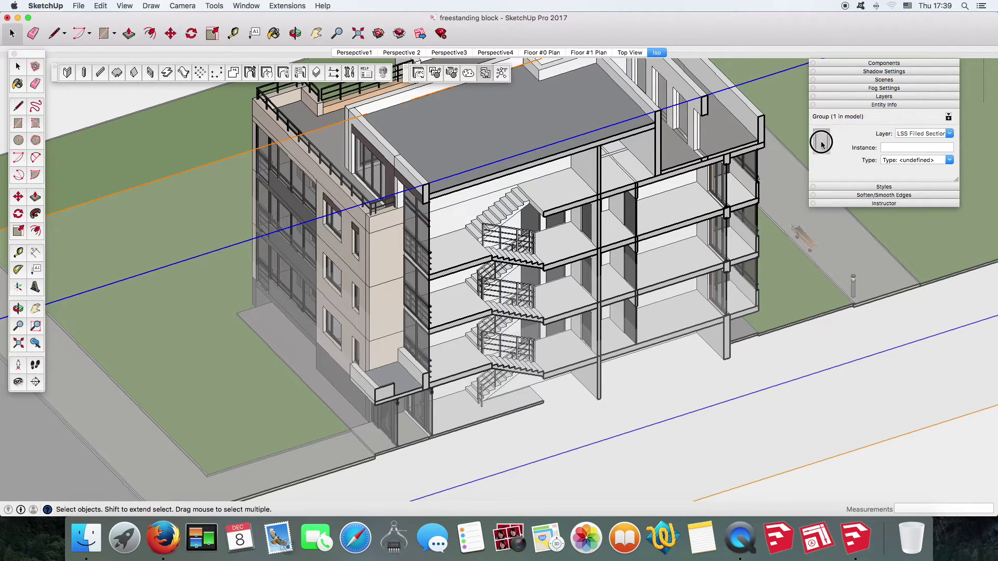
left_click_drag(673, 263, 714, 262)
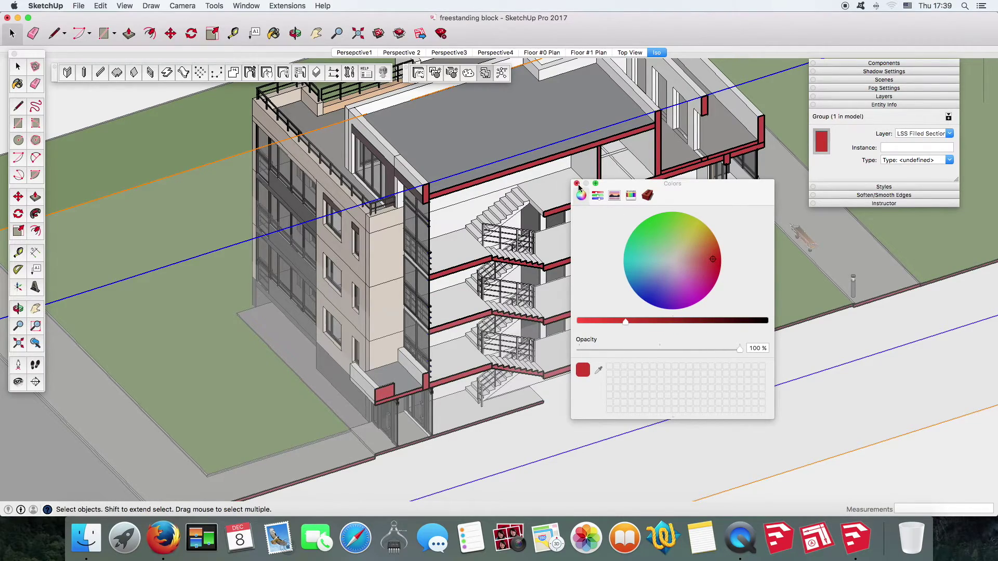
left_click(576, 183)
key("b")
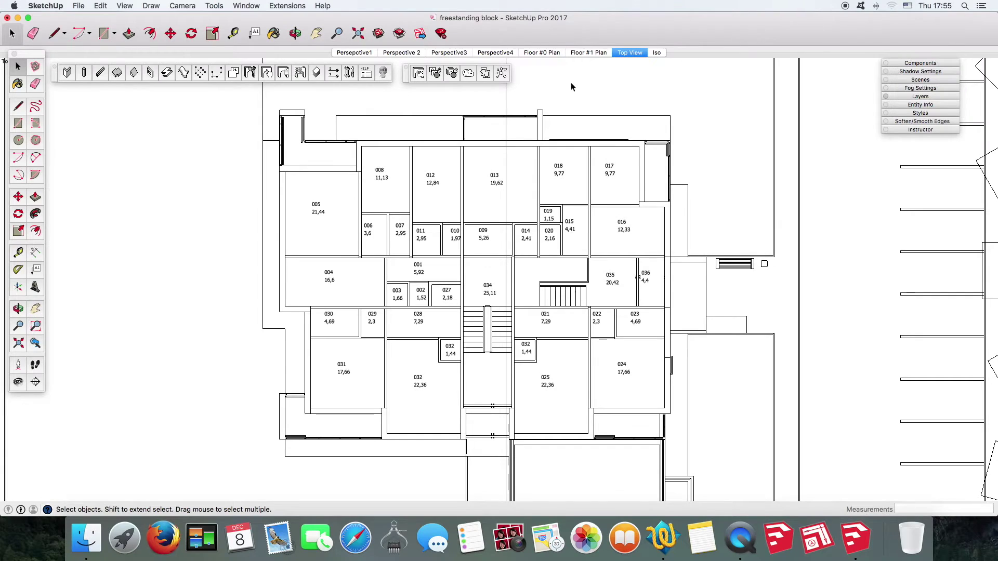
Step: Build a room links graph from the found zones with node and link weight factors 0.5
left_click(502, 74)
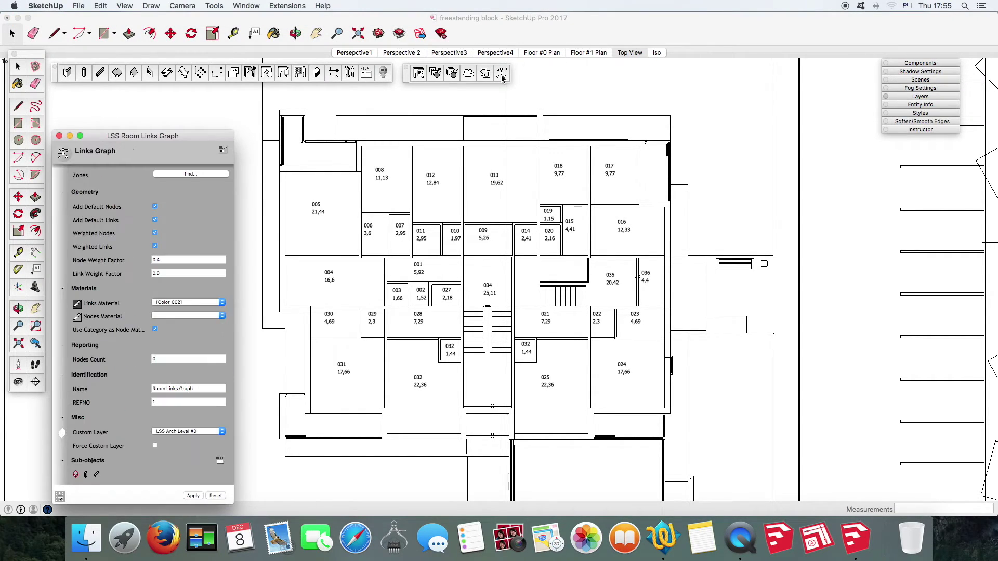
left_click_drag(195, 139, 196, 103)
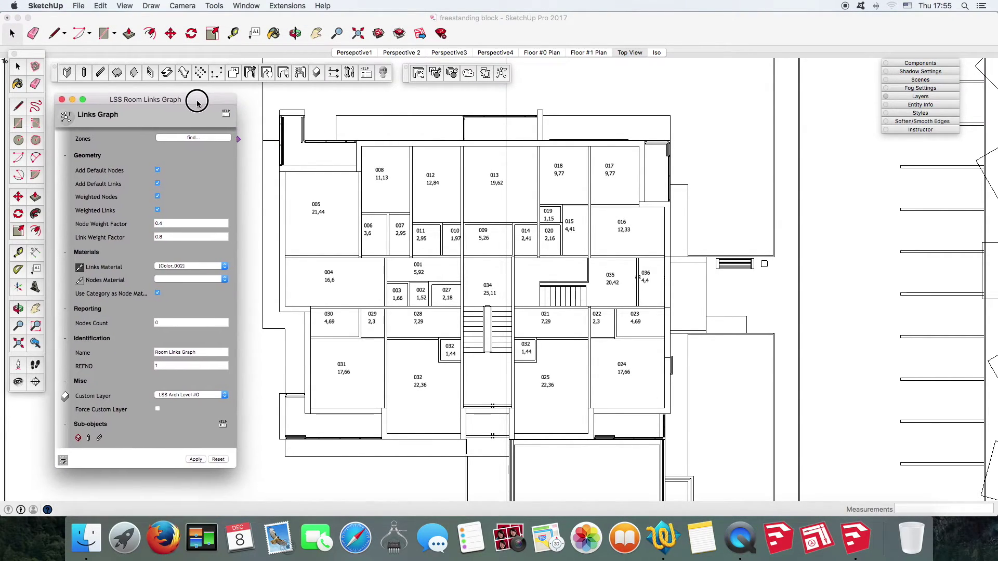
left_click(217, 139)
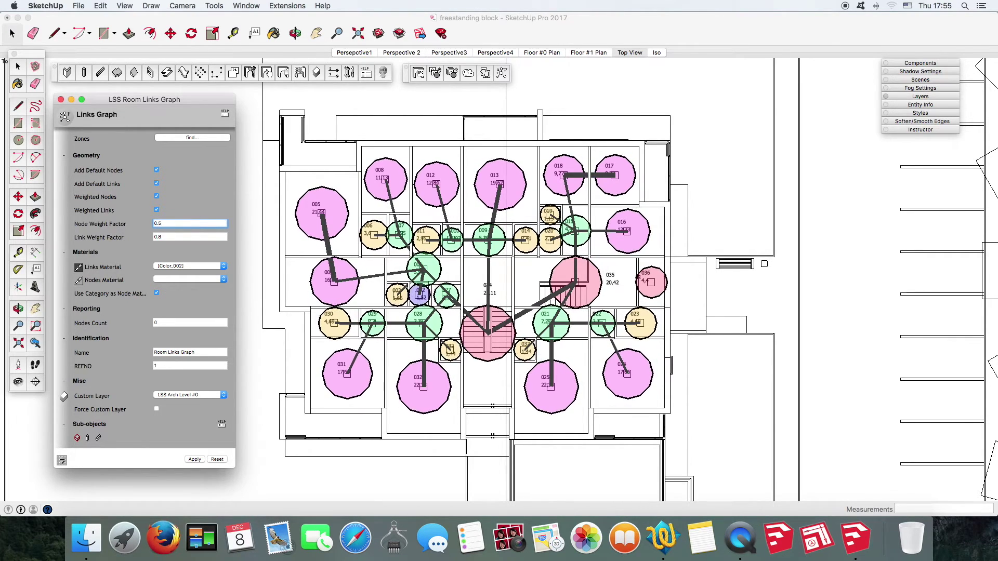
left_click(172, 237)
type("0.5")
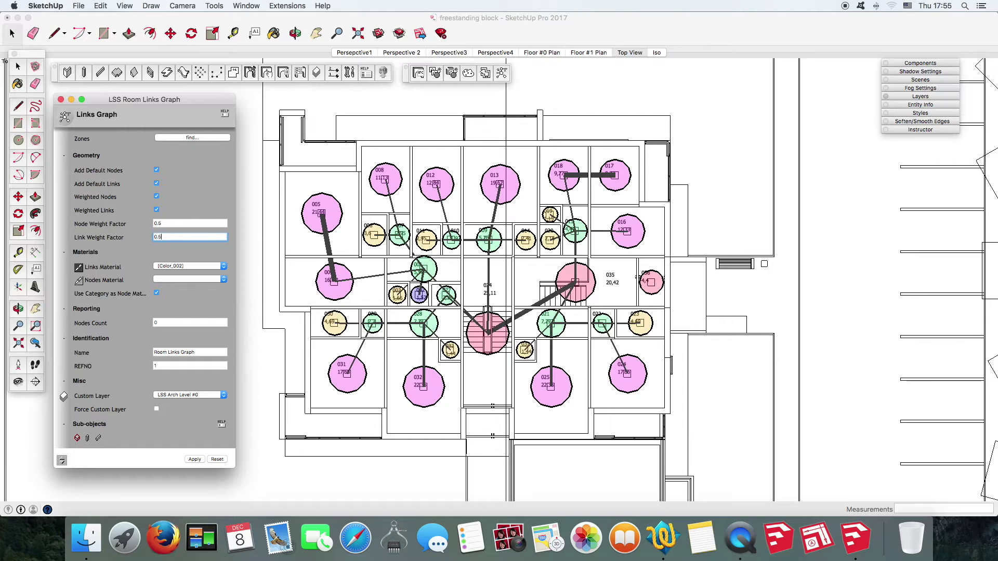
left_click(224, 267)
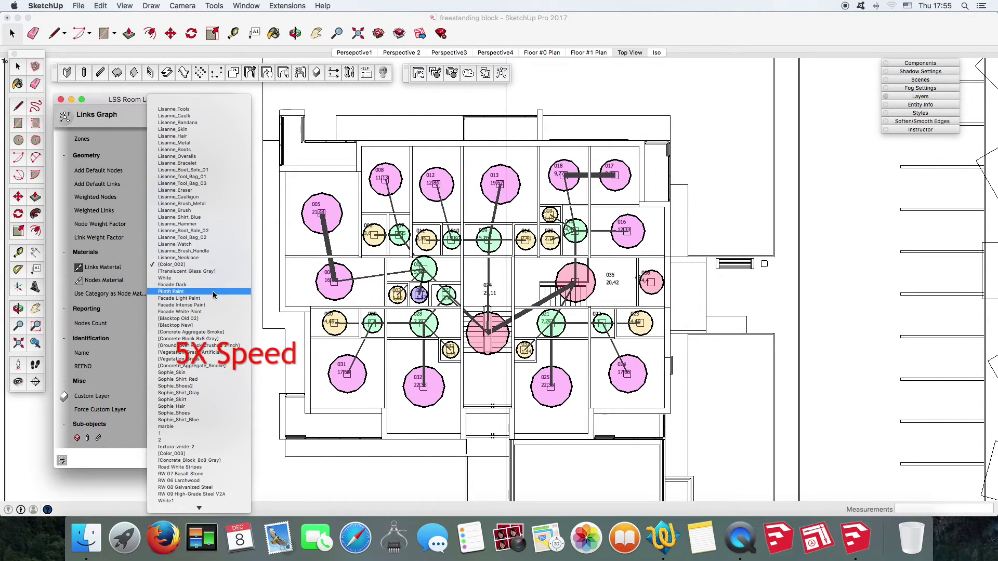
Step: Apply the links graph with Color_002 as the links material
left_click(201, 449)
left_click(224, 266)
left_click(179, 171)
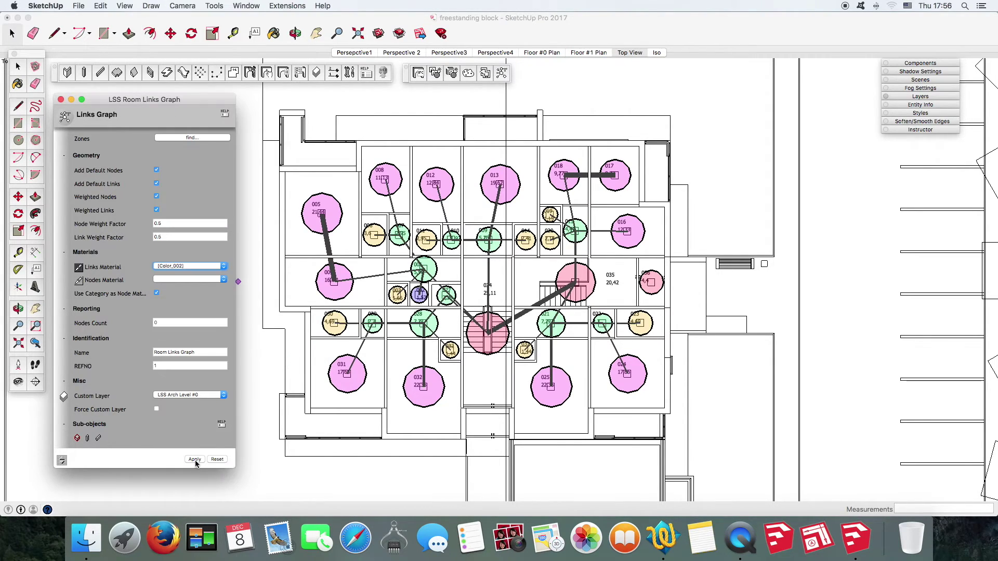
left_click(195, 459)
Step: Hide the LSS Wall layer and return to the top plan view
left_click(920, 113)
left_click(870, 245)
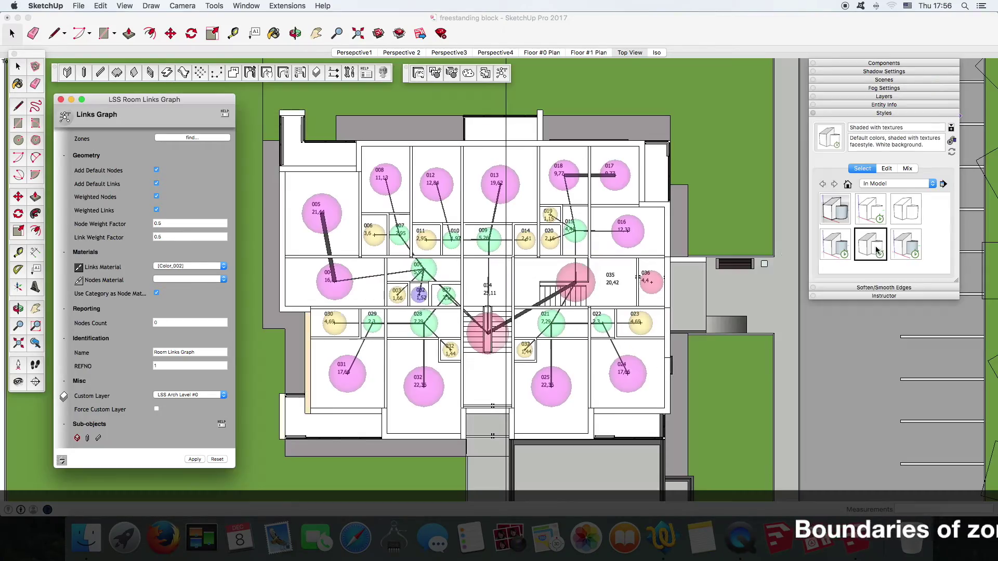
middle_click_drag(623, 260, 555, 271)
left_click(316, 73)
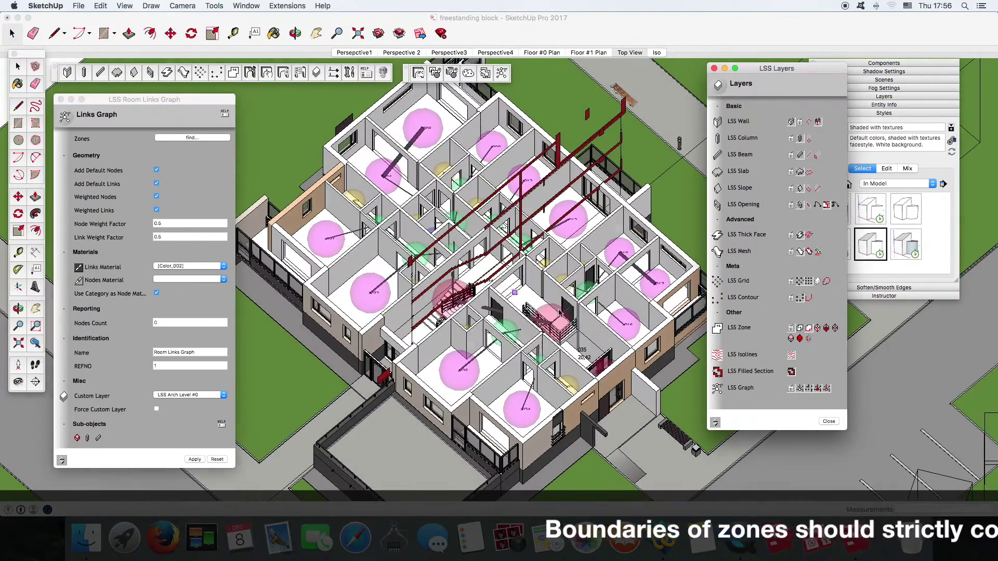
left_click(791, 139)
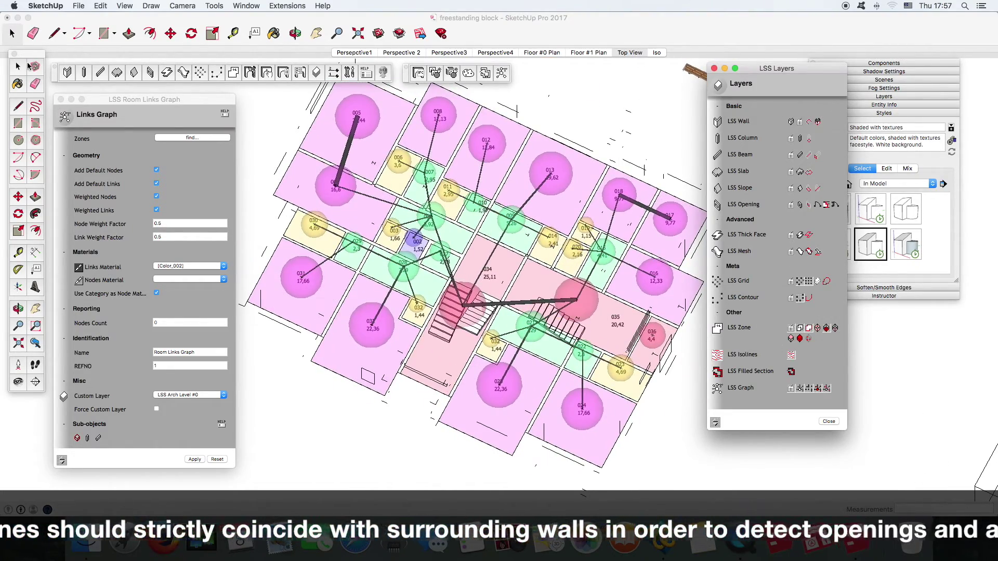
left_click(61, 99)
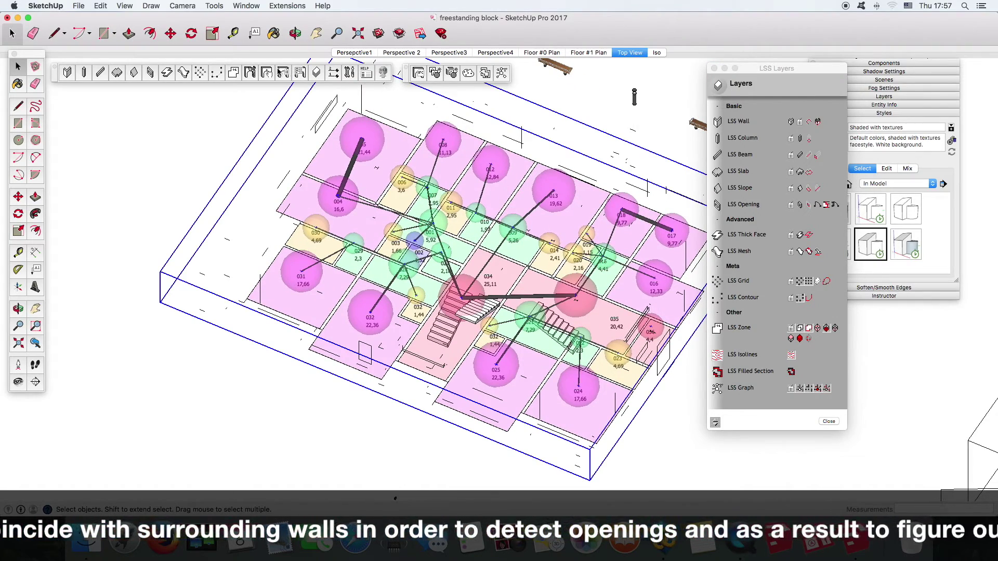
Step: Bring up the links graph's LSS Arch Properties and select the weight factor fields
left_click(291, 73)
left_click(944, 207)
left_click(940, 221)
Step: Set node weight factor to 0.5, toggling Weighted Links off and back on
key("BackSpace")
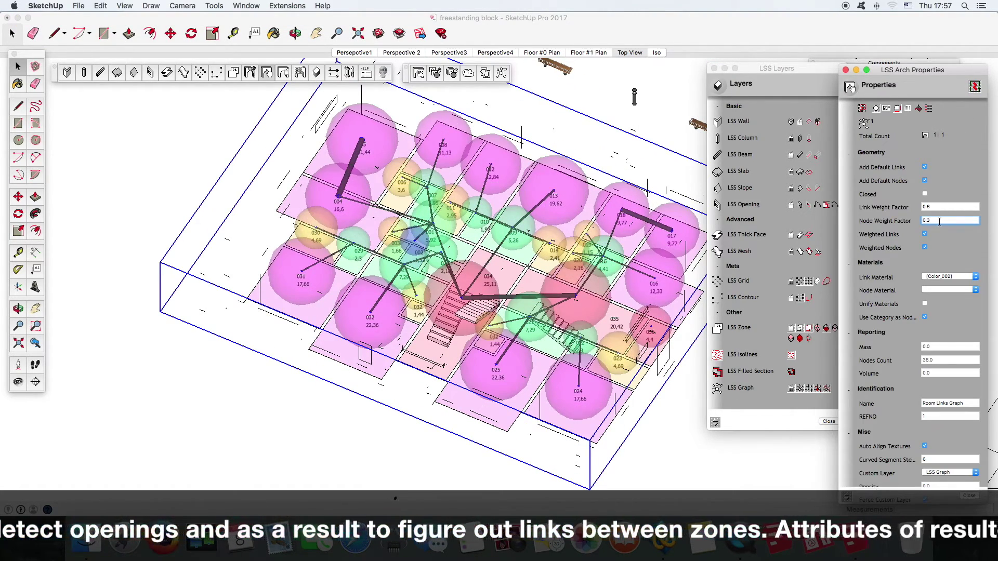
key("Return")
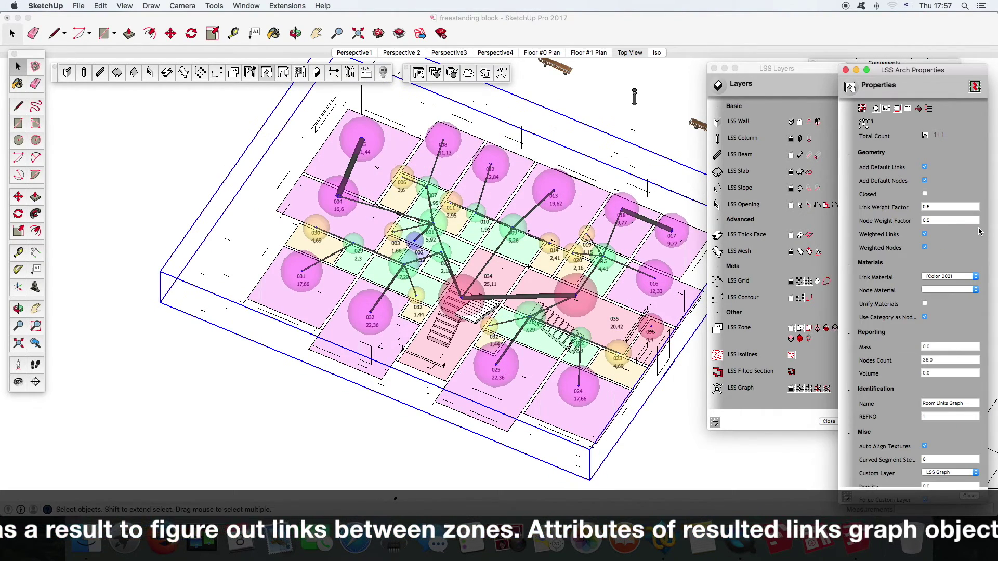
left_click(925, 234)
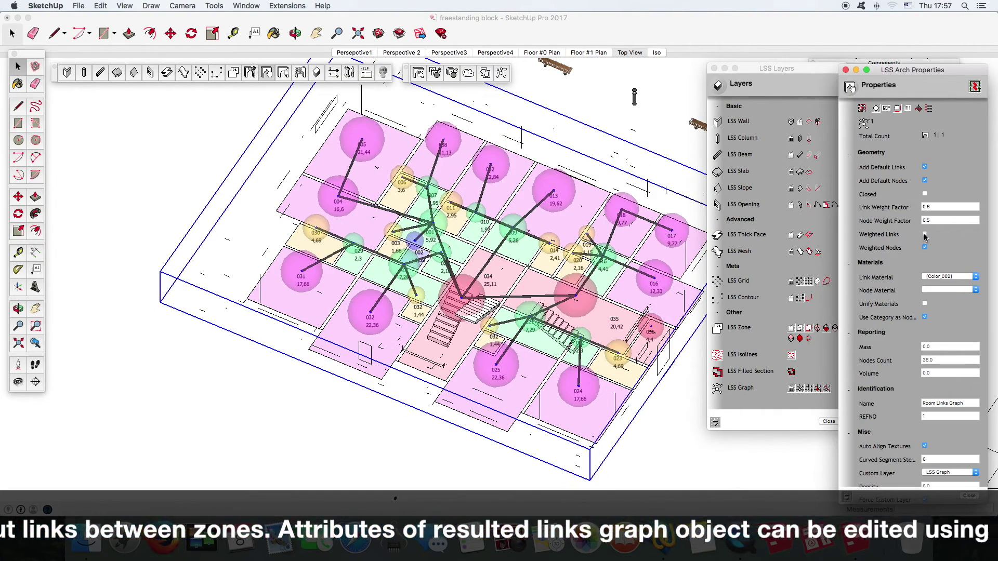
left_click(925, 235)
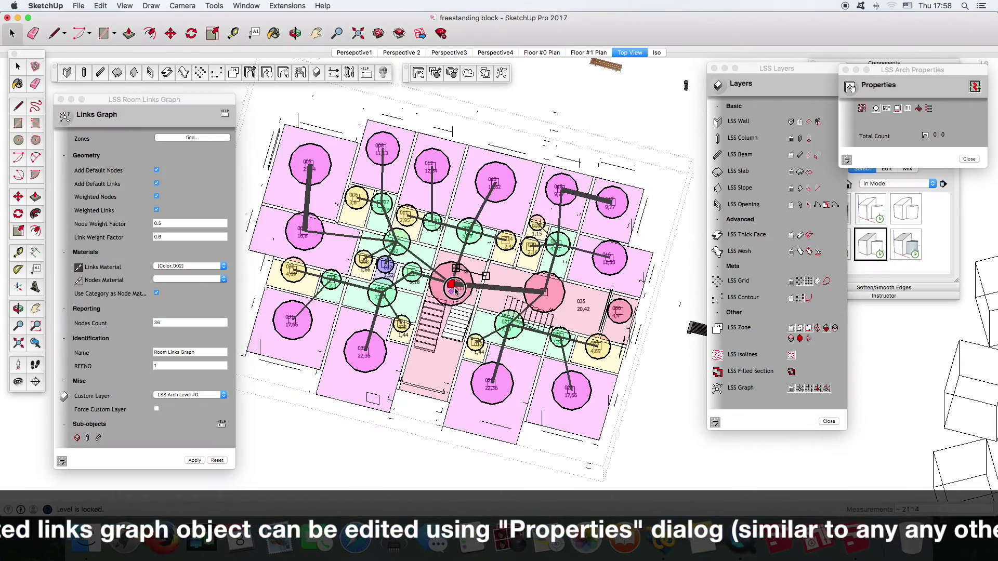
left_click_drag(544, 292, 520, 288)
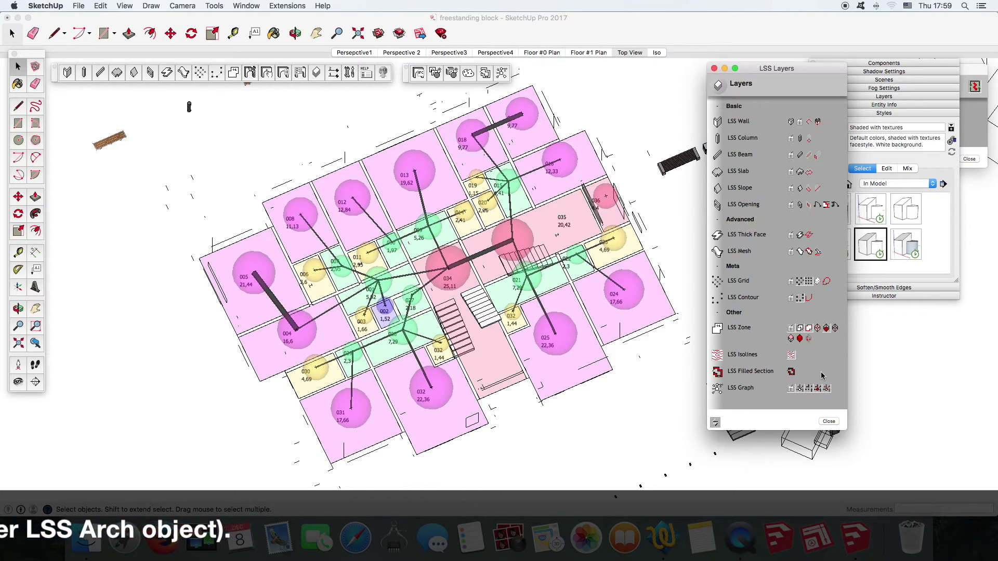
Step: Hide the LSS Zone fills and outlines and adjust the LSS Graph link display
left_click(827, 330)
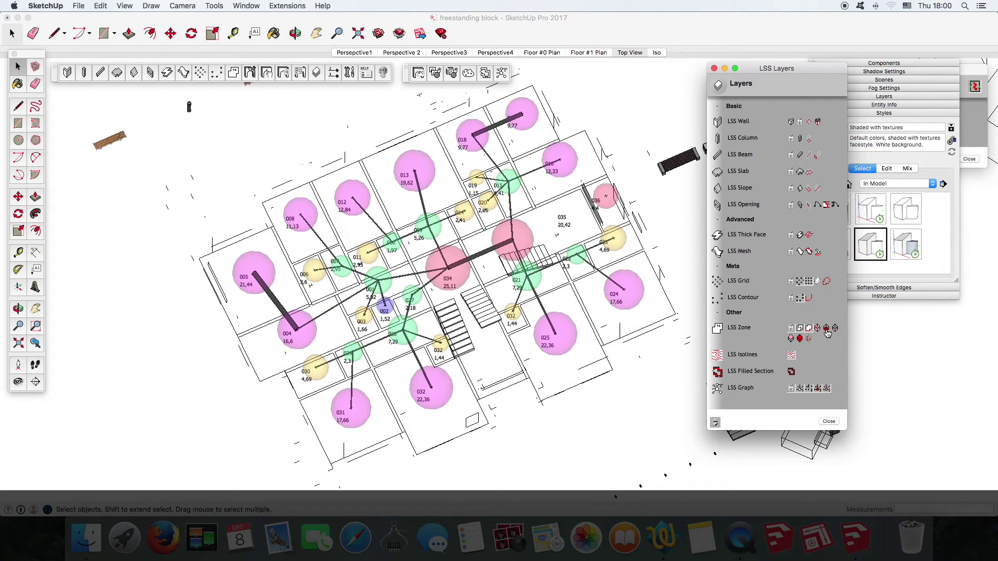
left_click(801, 331)
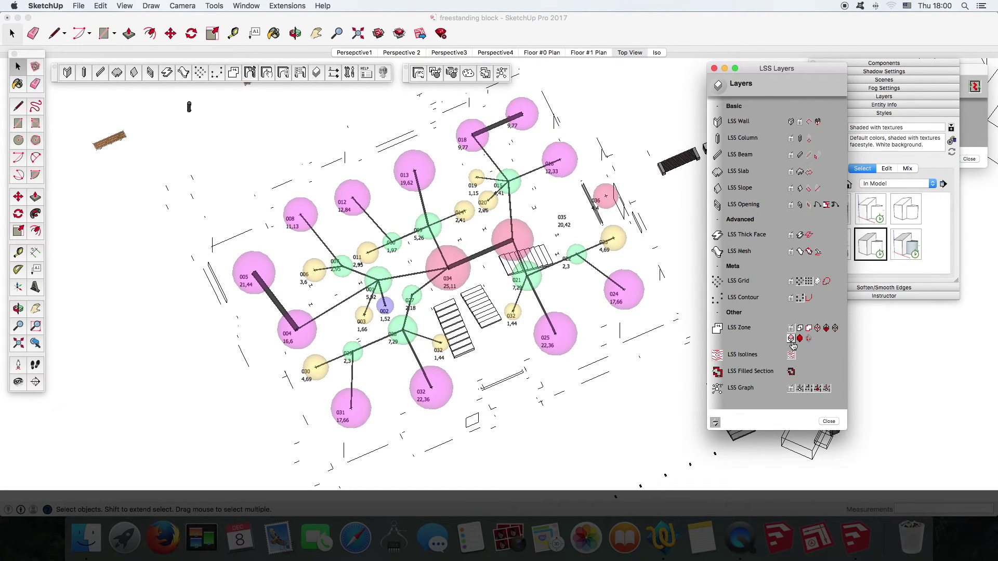
left_click(826, 389)
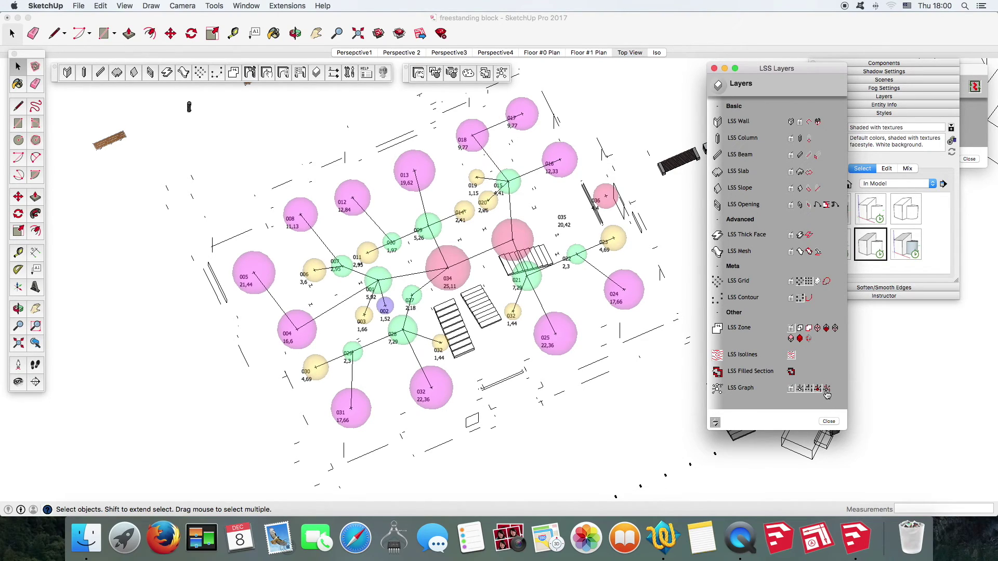
left_click(819, 390)
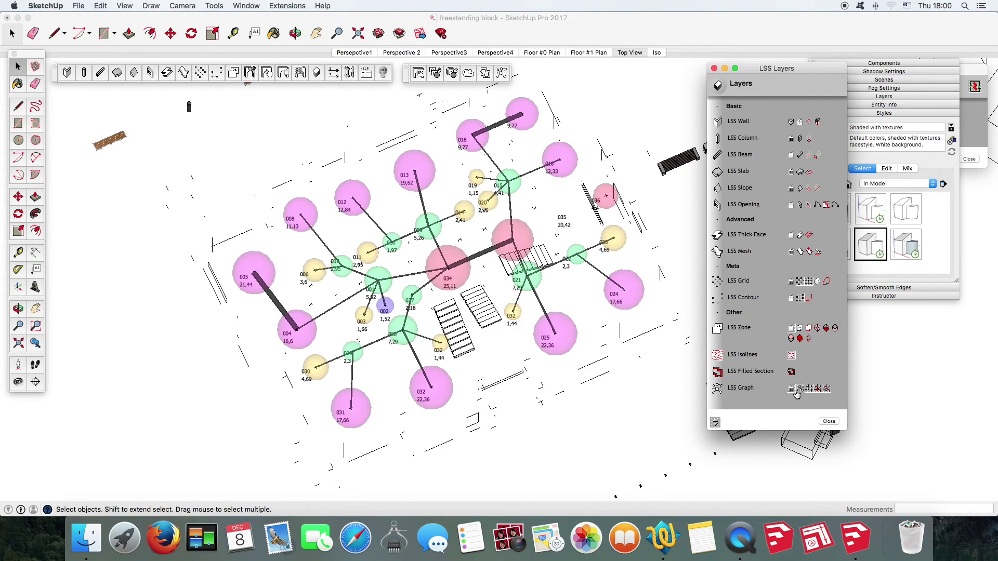
left_click(801, 393)
Step: Orbit to a top-down view of the plan and zoom in
middle_click_drag(600, 322, 378, 359)
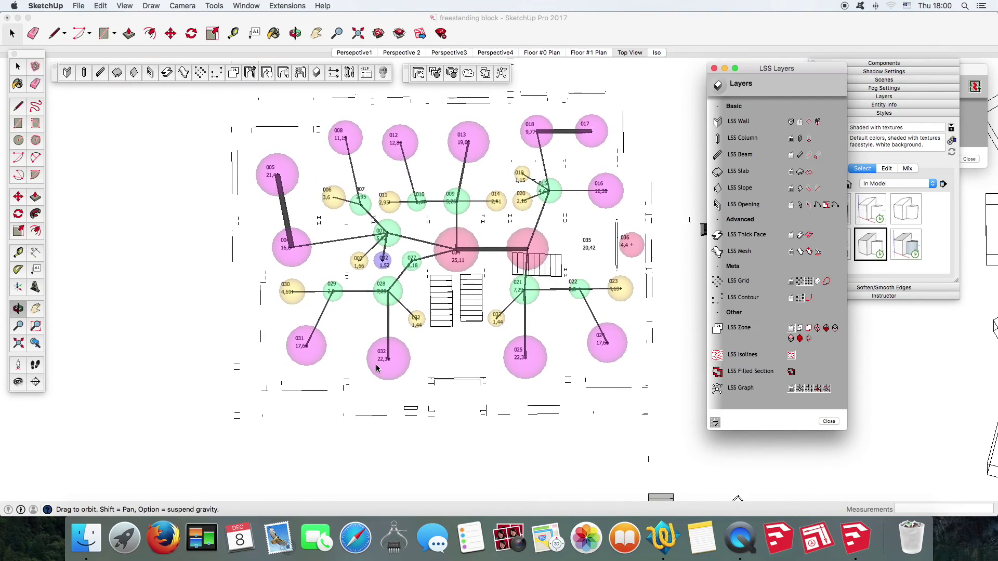
key("space")
scroll(490, 120, "up", 2)
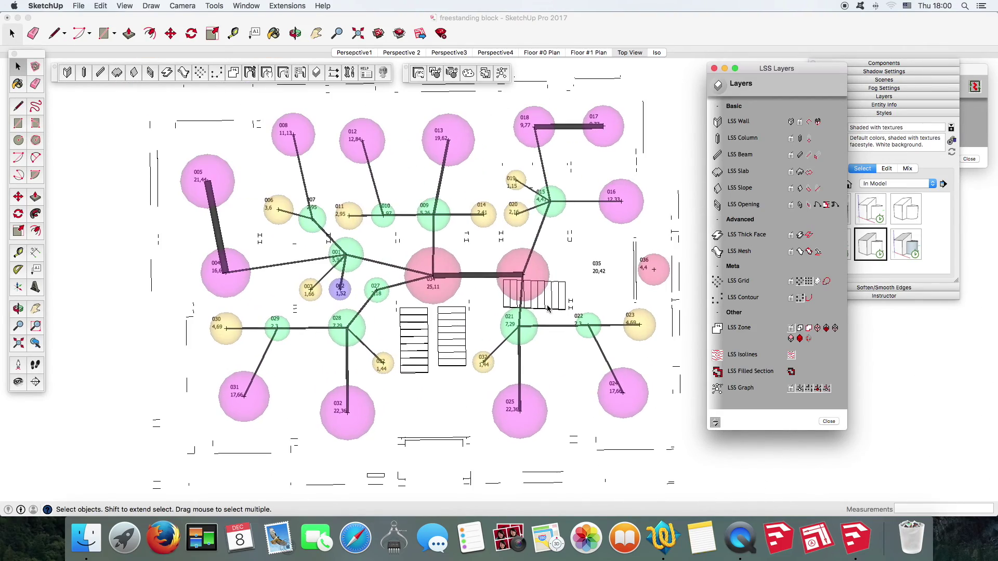